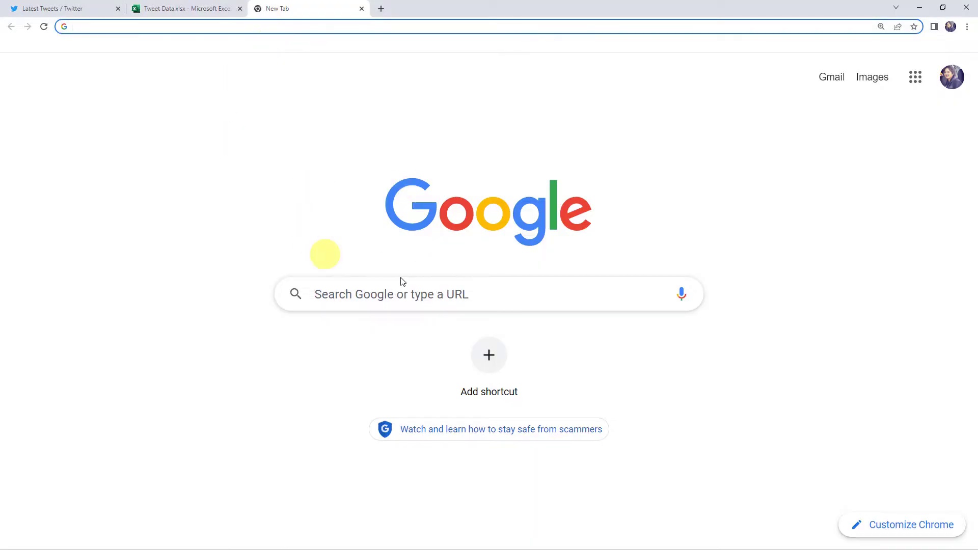
Go to pabbly.com and open the Pabbly Connect product page.
type("pa")
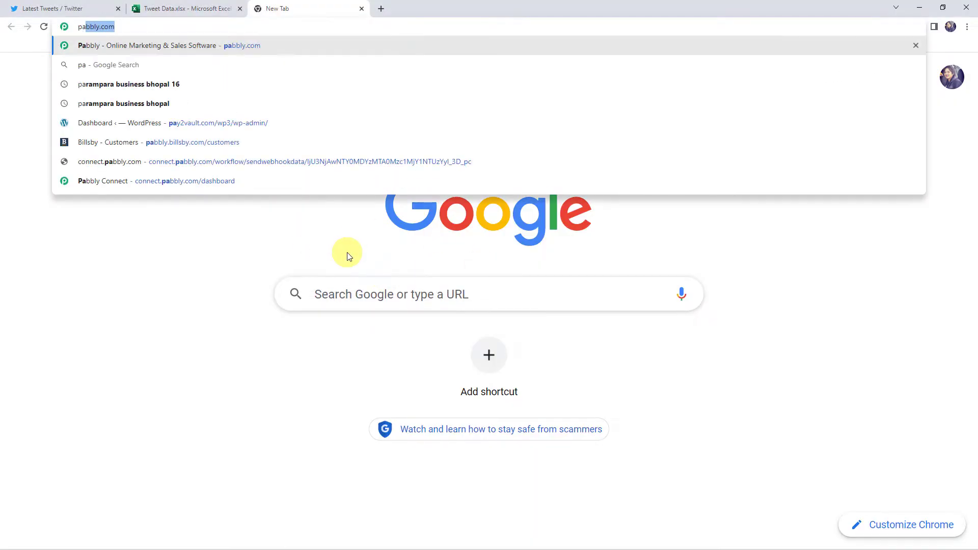
key("Return")
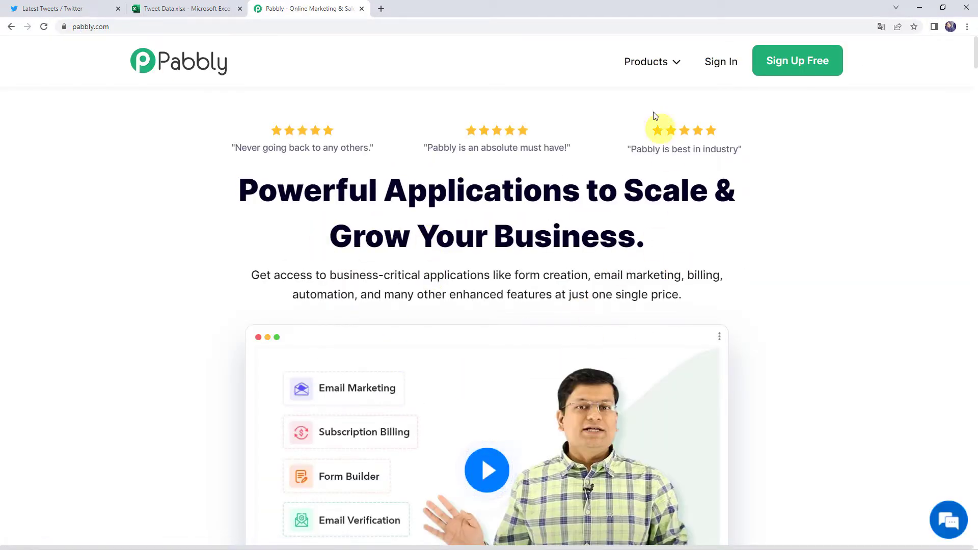
mouse_move(640, 68)
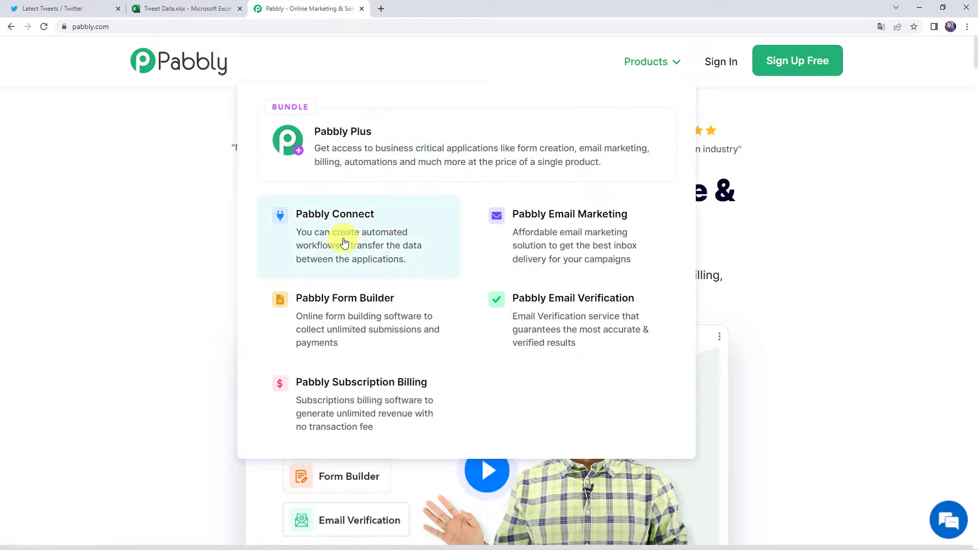
left_click(344, 244)
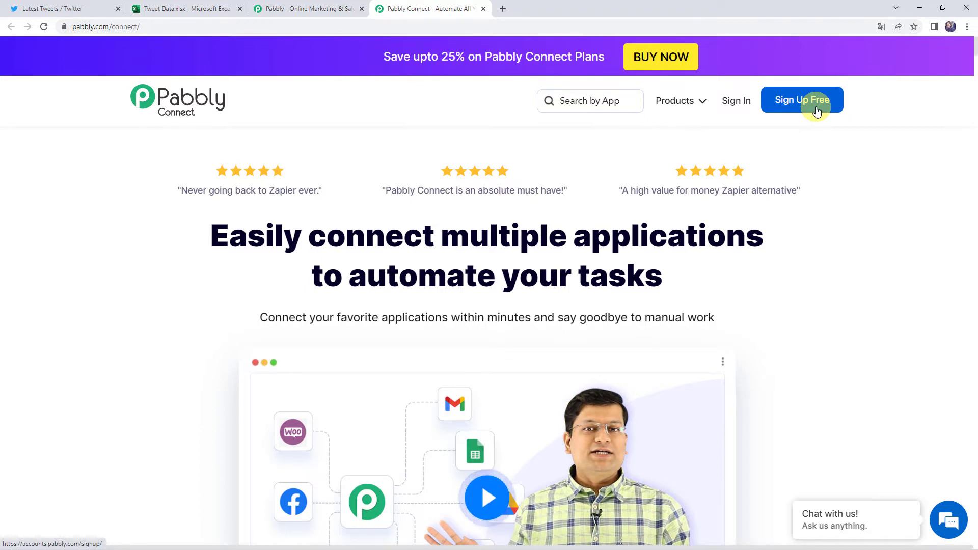
Sign in and launch the Pabbly Connect app dashboard.
left_click(727, 103)
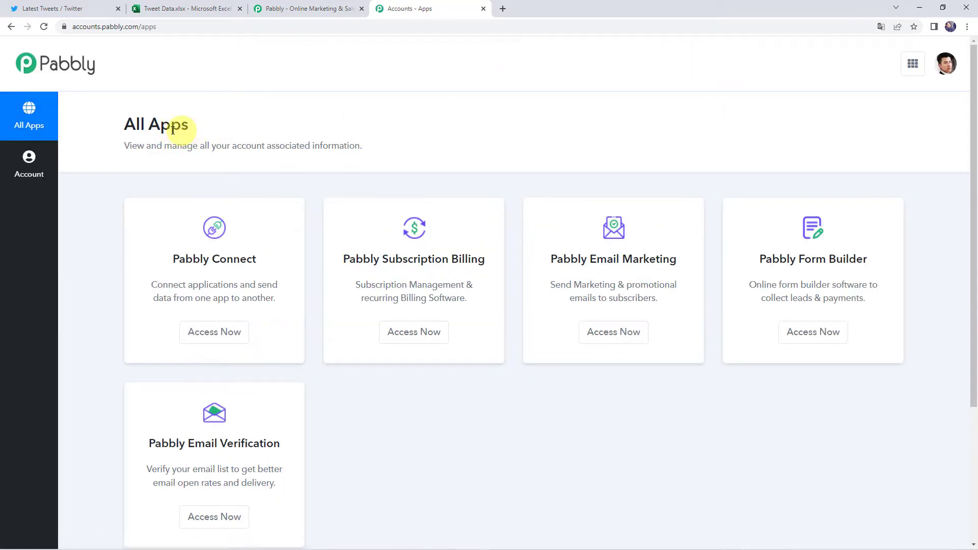
left_click(205, 328)
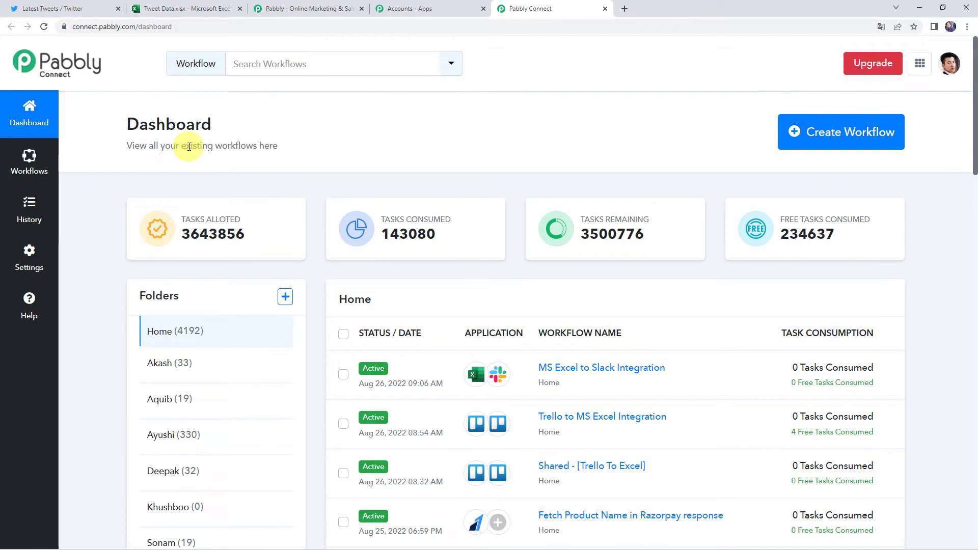
scroll(517, 357, "down", 5)
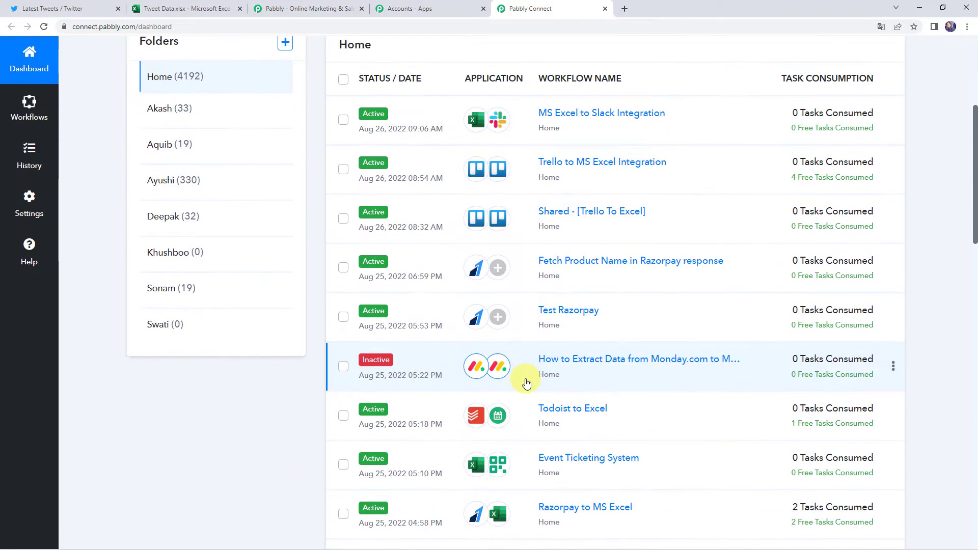
scroll(526, 383, "up", 5)
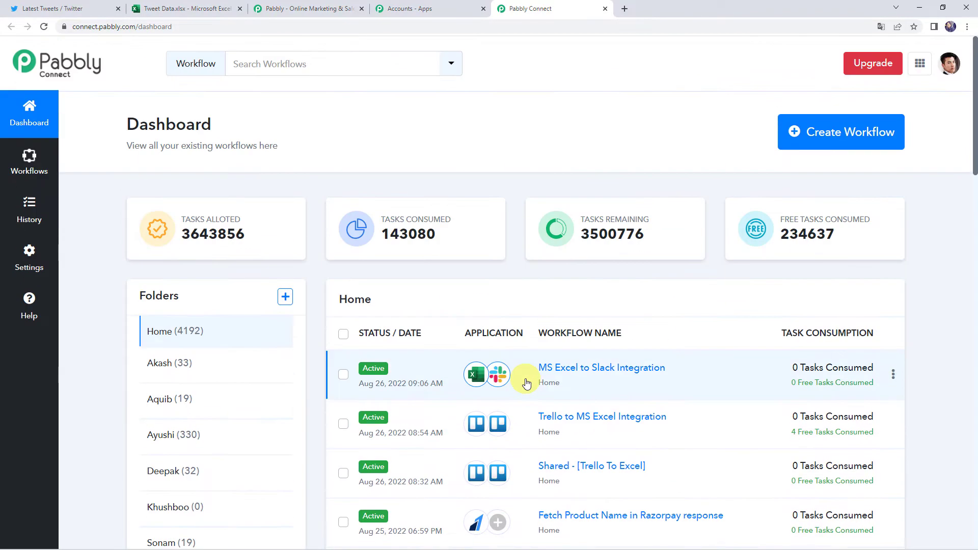
Create a workflow by pasting the name 'Save your Tweets to an Excel Spreadsheet'.
left_click(827, 138)
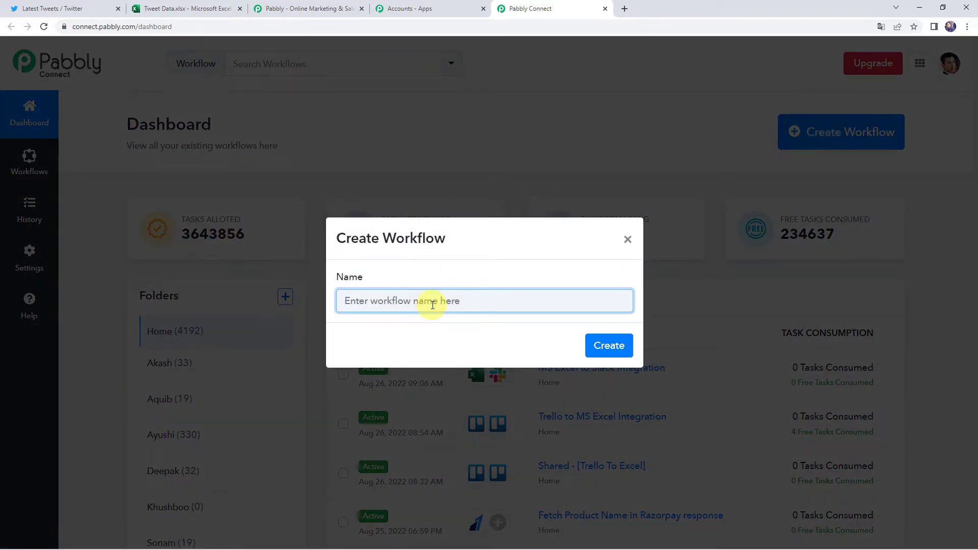
type("Save your Tweets to an Excel Spreadsheet")
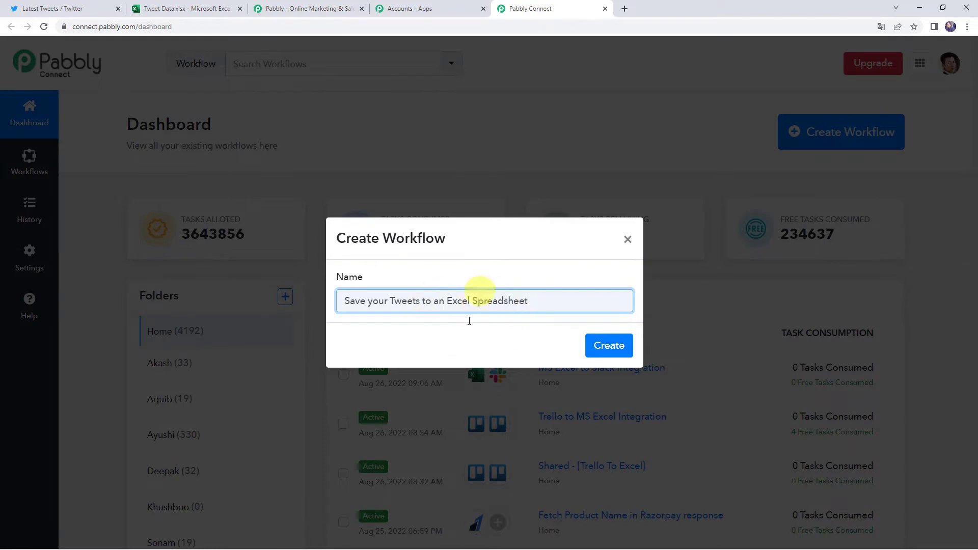
left_click(610, 346)
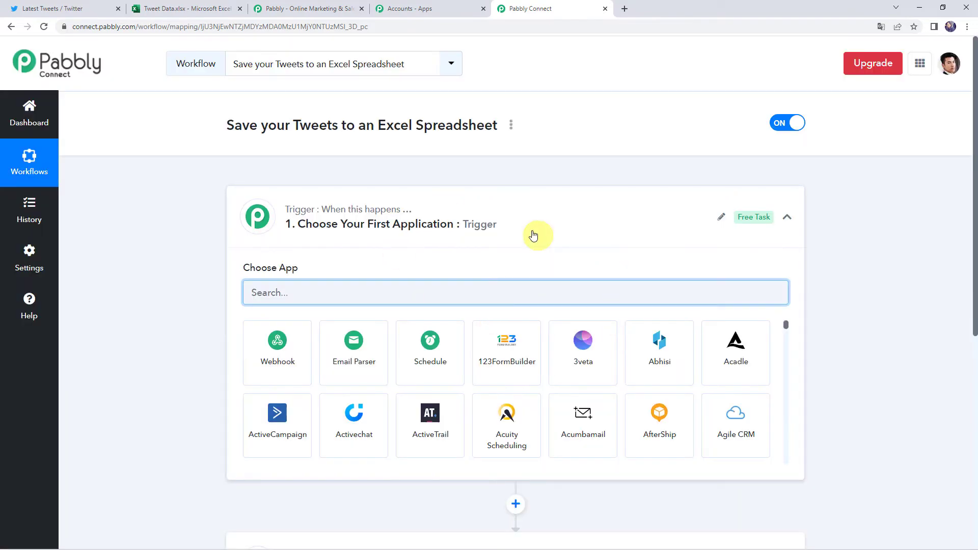
Set the trigger app to Twitter, searched with 'twi', using the New Tweet event.
left_click(490, 227)
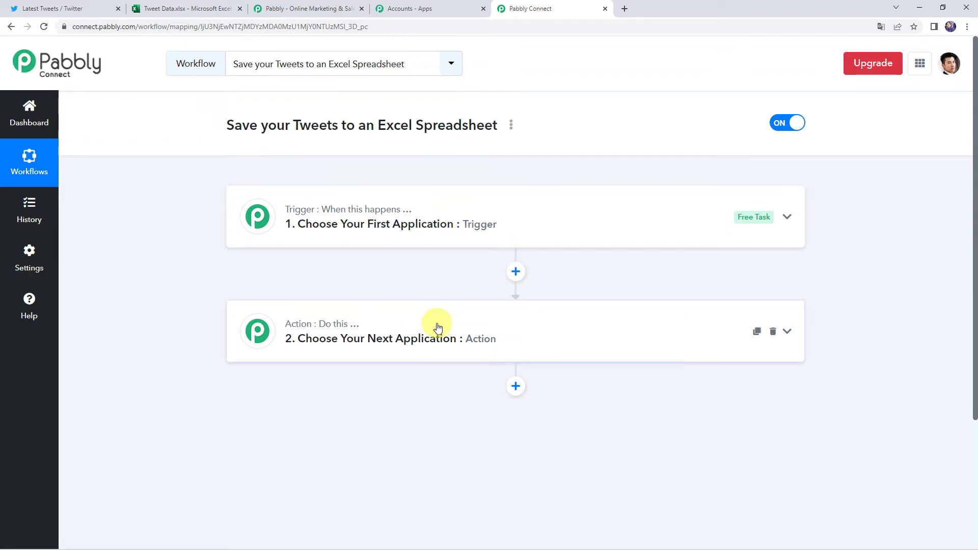
left_click(498, 227)
left_click(354, 288)
type("twi")
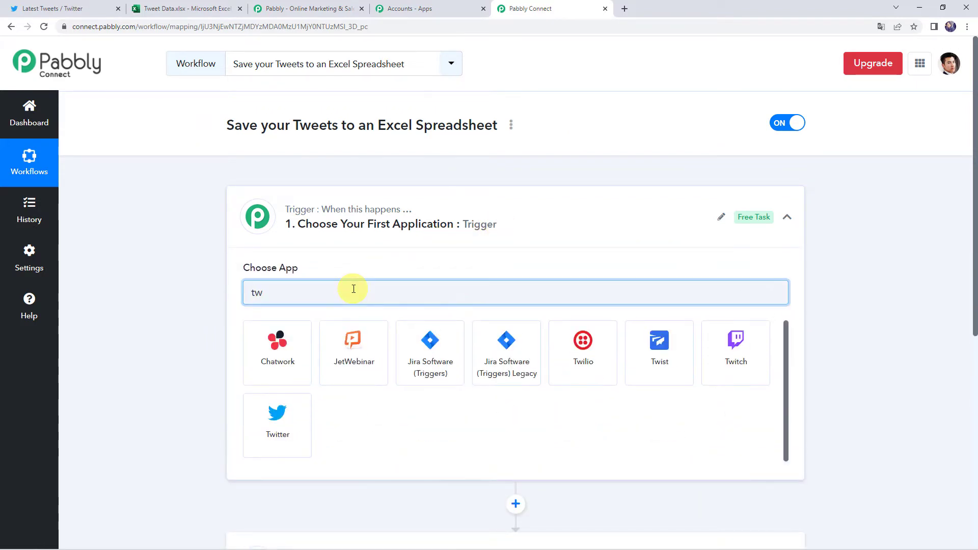
left_click(500, 370)
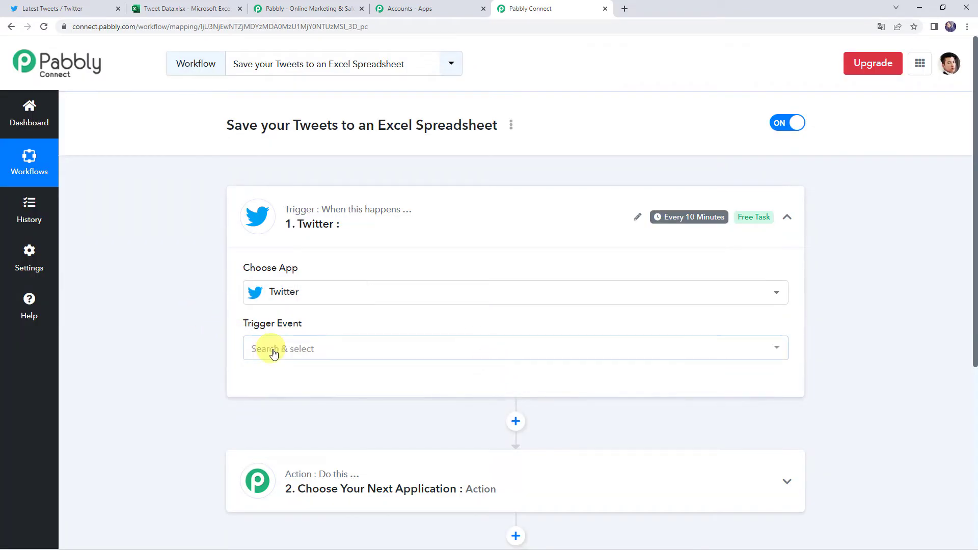
left_click(273, 352)
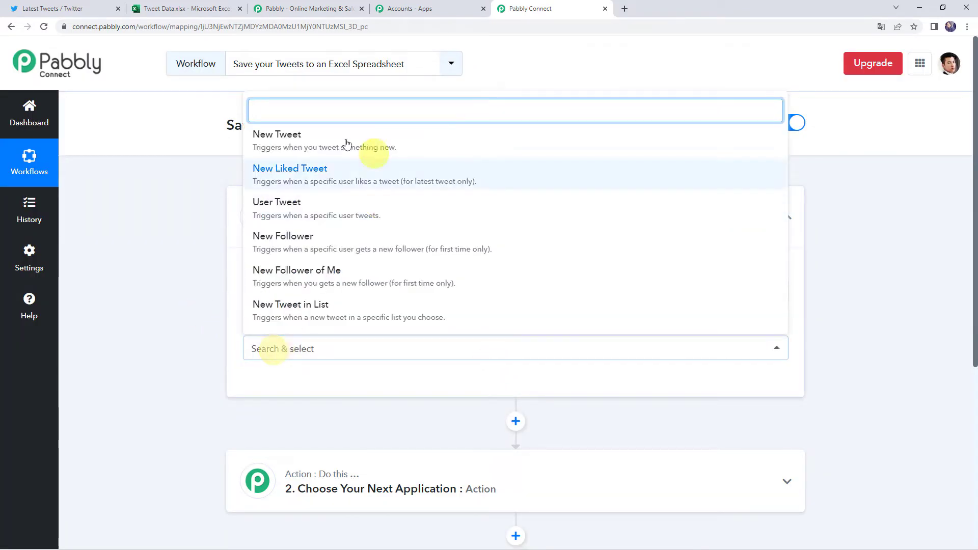
left_click(306, 147)
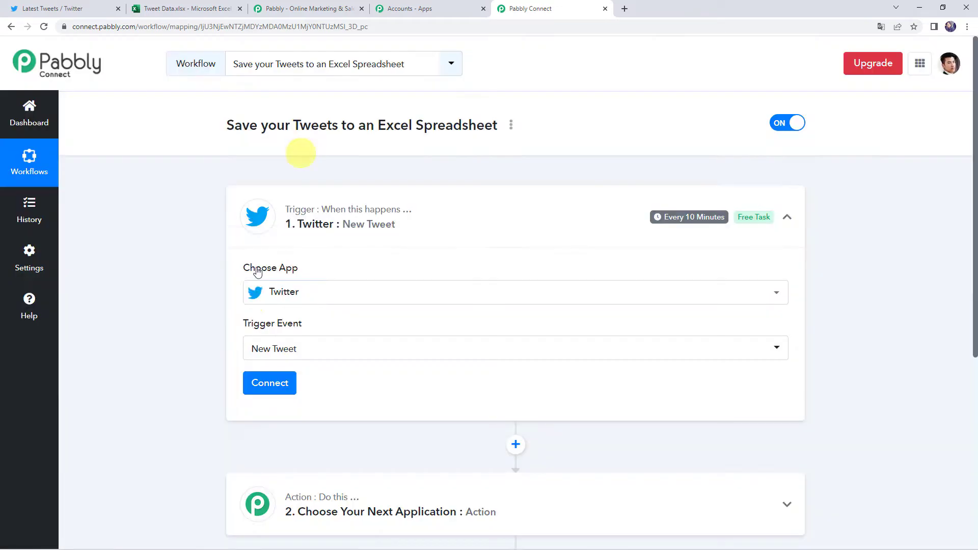
left_click(275, 388)
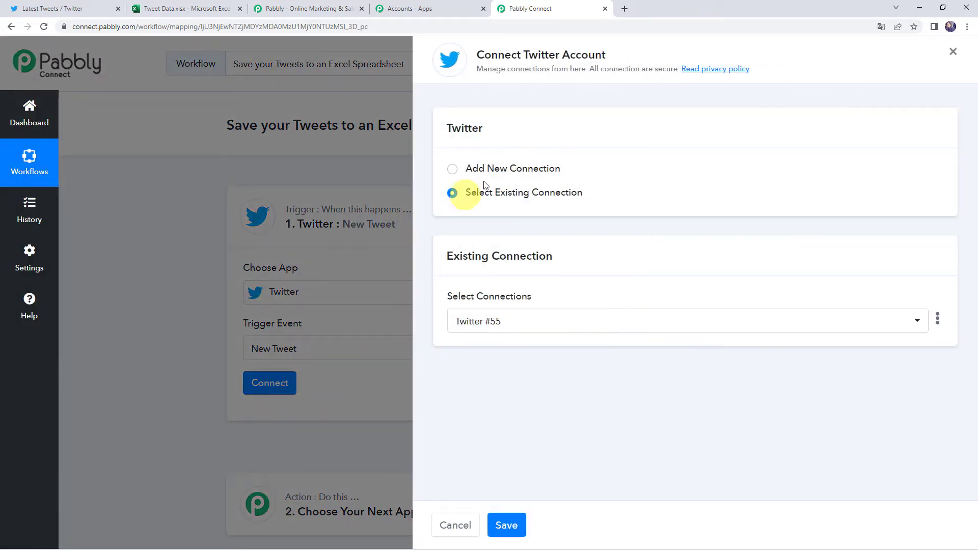
Add a new Twitter connection and authorize the app in the Twitter popup.
left_click(491, 169)
left_click(476, 306)
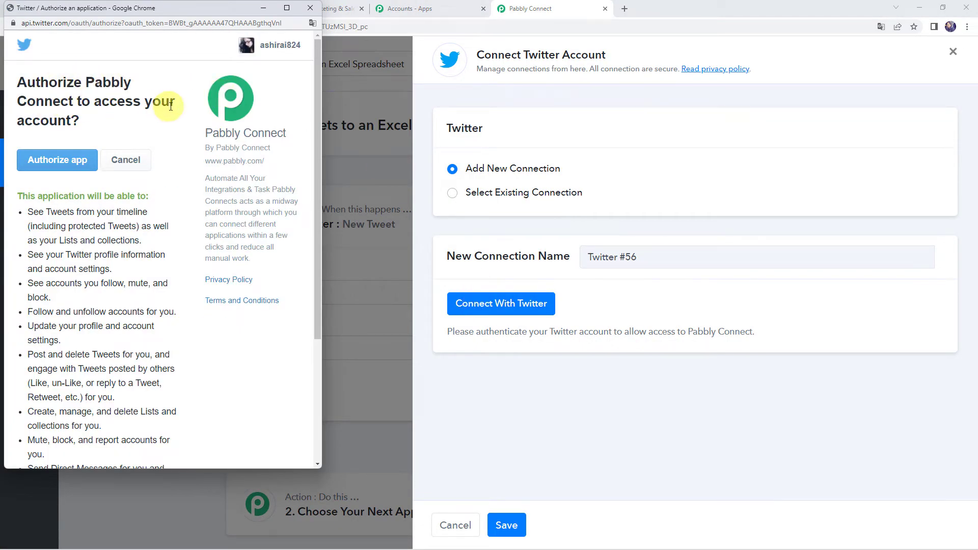
left_click(65, 161)
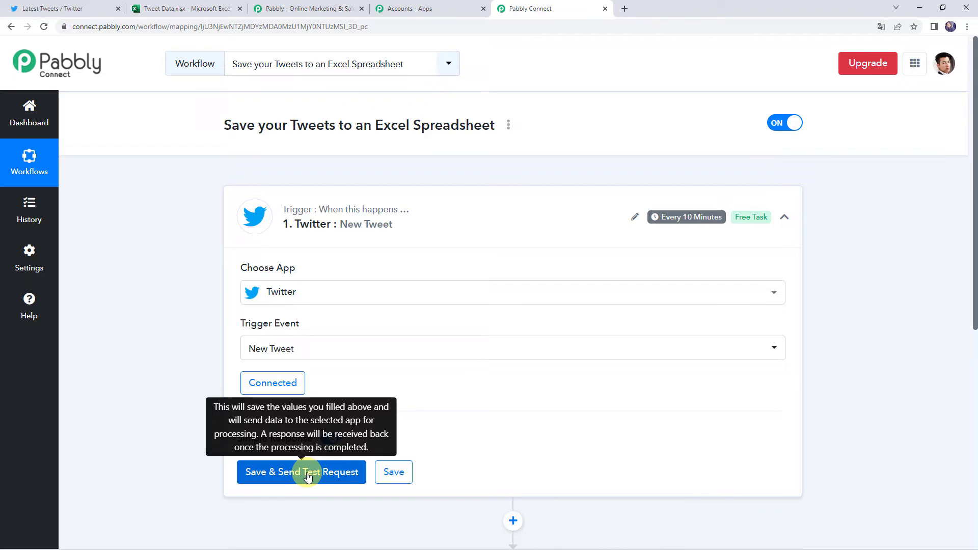
Post a pasted test tweet describing Pabbly Connect, then return to the workflow.
left_click(81, 11)
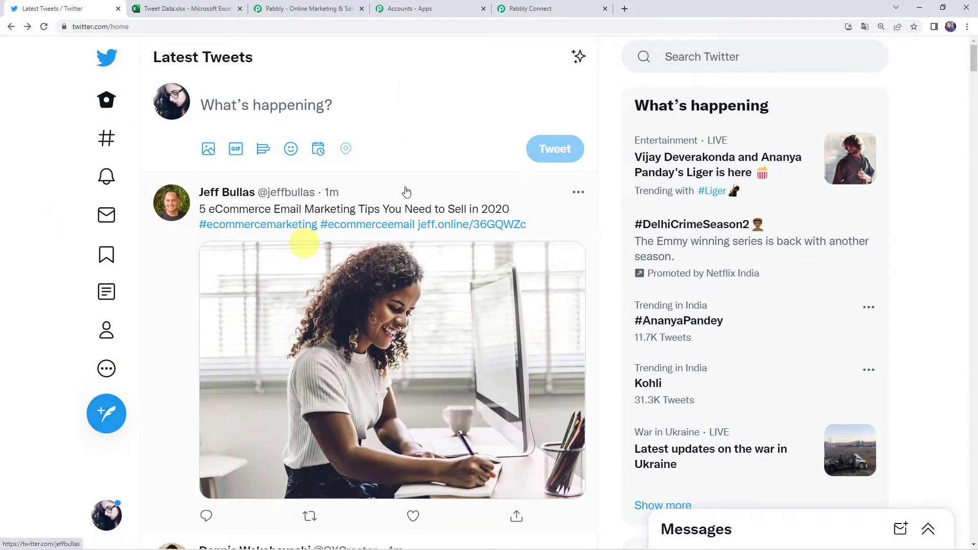
left_click(107, 413)
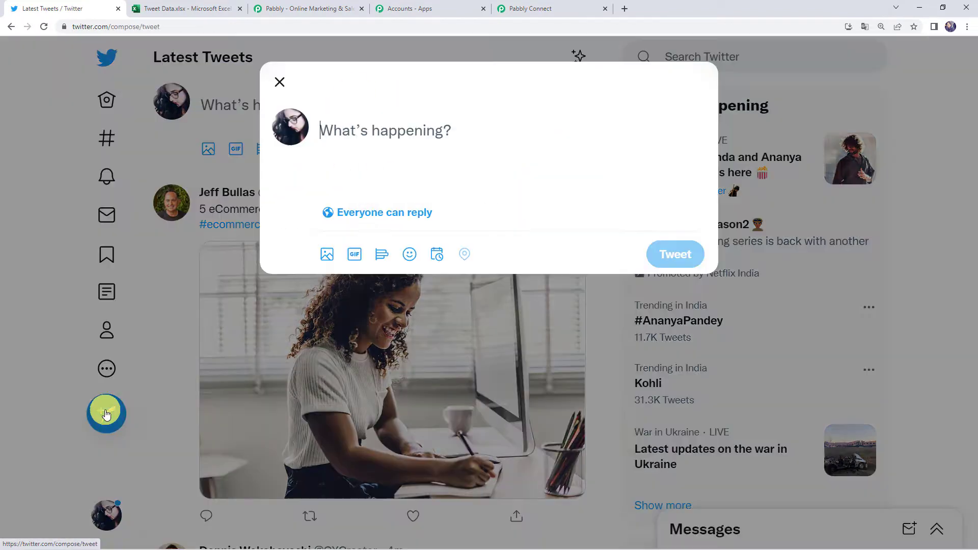
type("Pabbly Connect: A Software that connects applications and sends data from one app to another.")
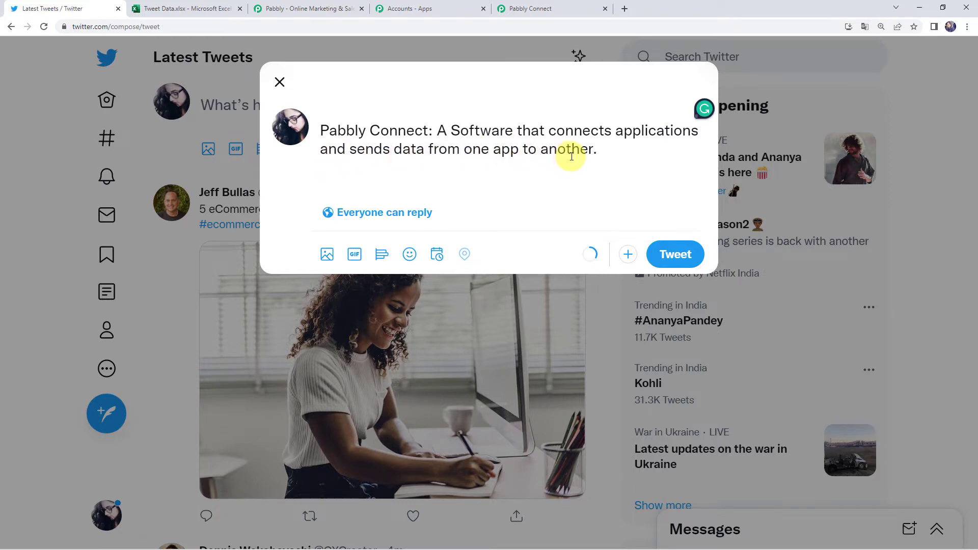
left_click(675, 254)
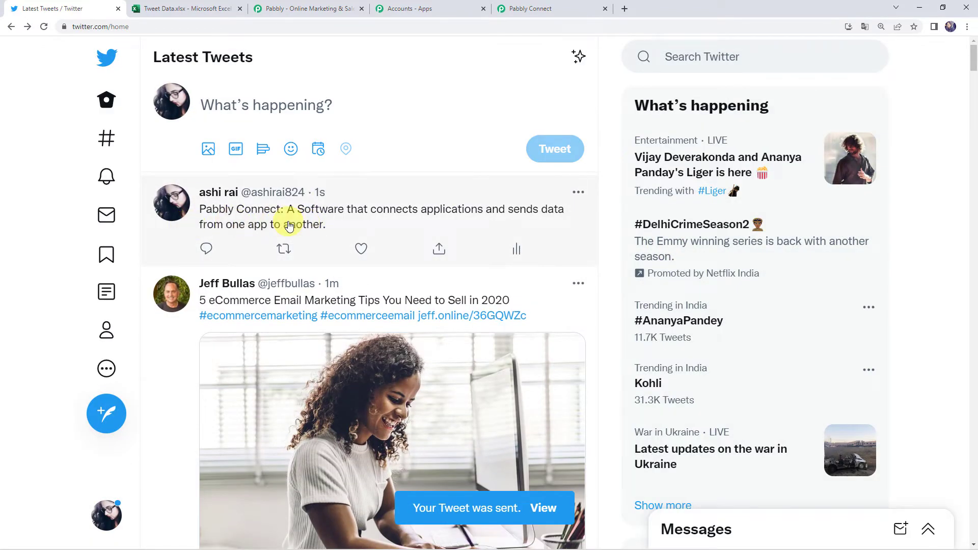
left_click(565, 11)
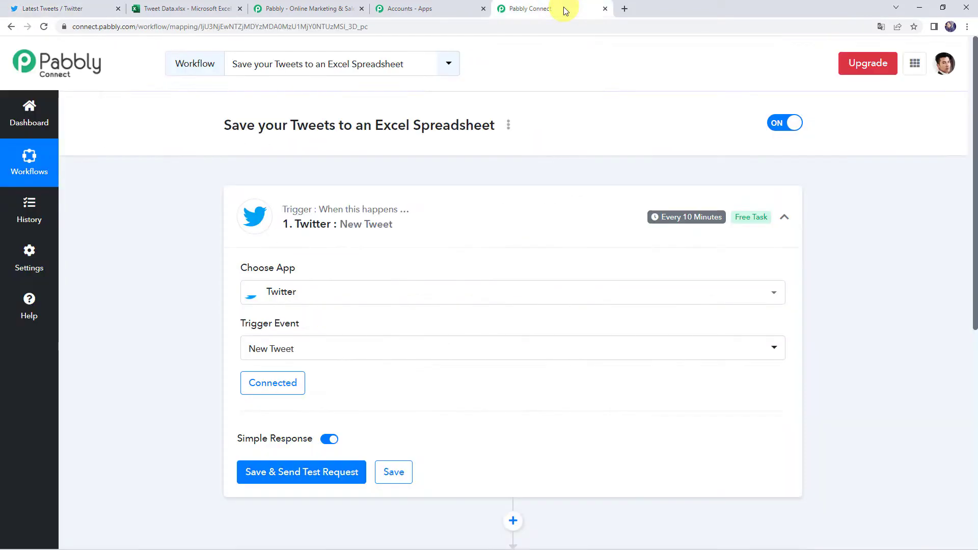
Save the trigger, fetch a test response, and inspect its Created At and Full Text.
left_click(309, 481)
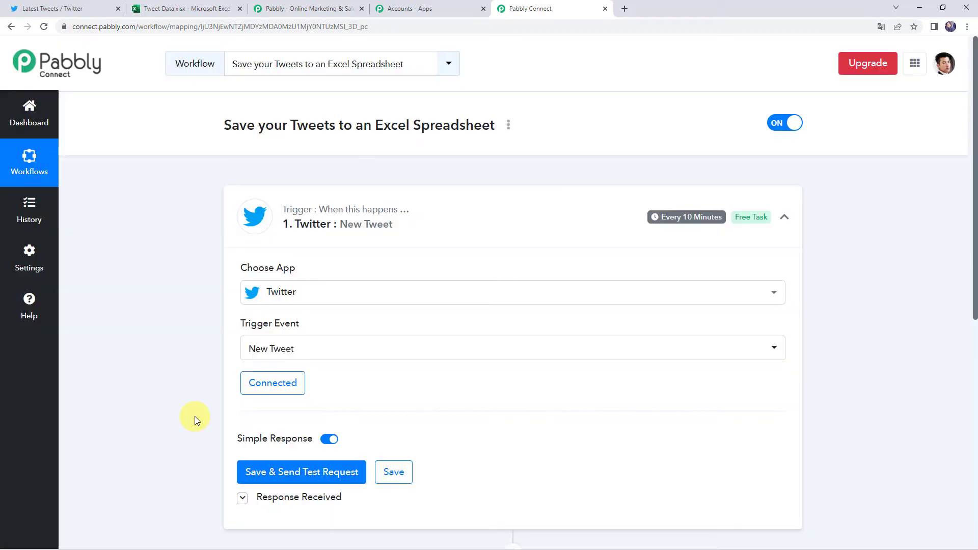
scroll(194, 416, "down", 6)
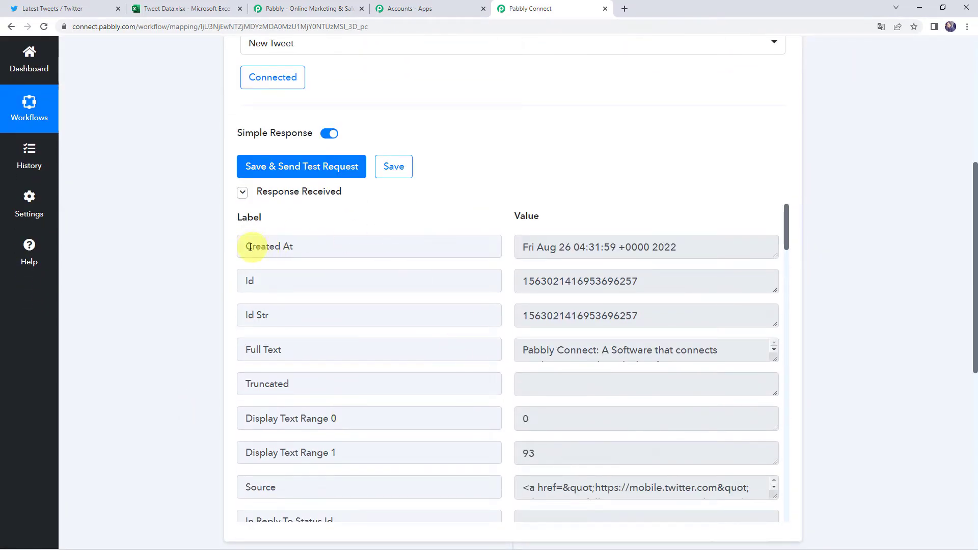
left_click_drag(525, 247, 721, 249)
scroll(715, 248, "down", 2)
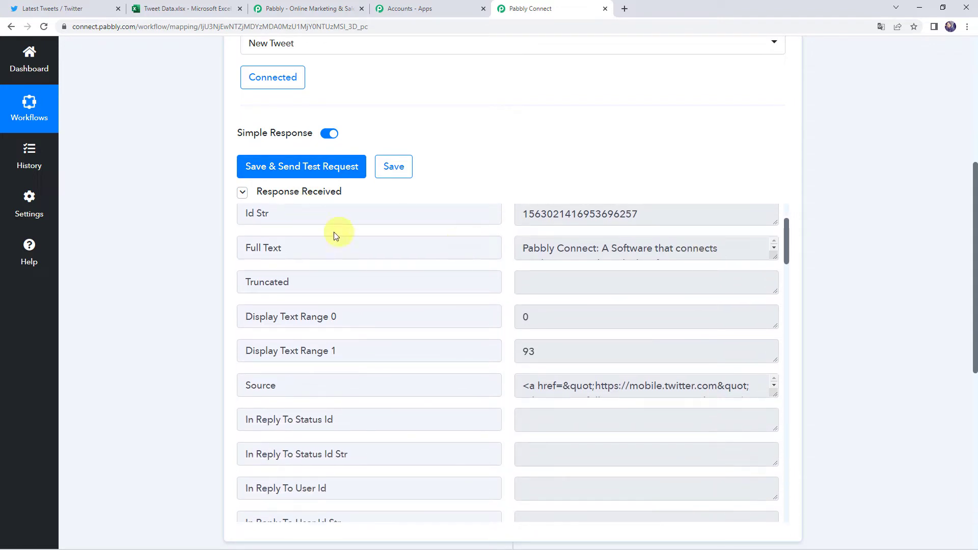
left_click_drag(775, 258, 774, 330)
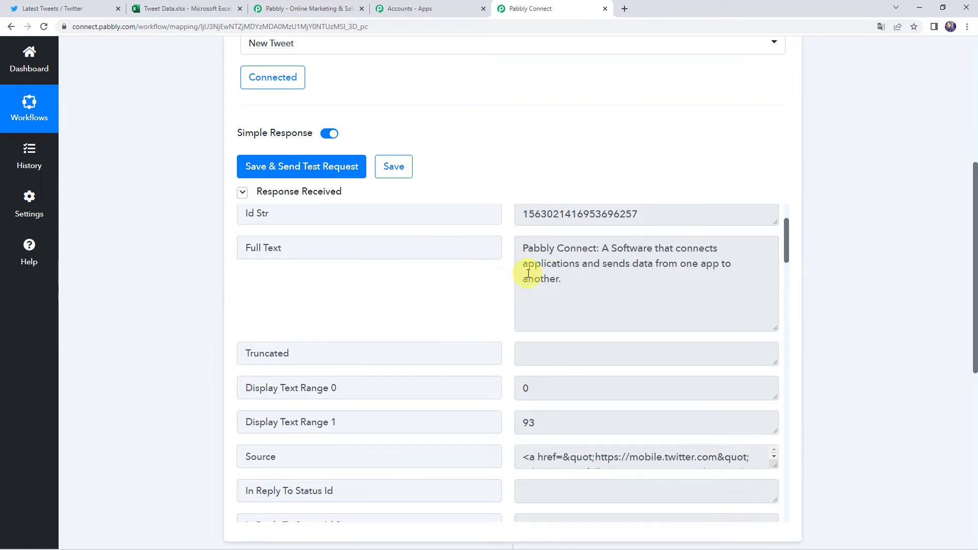
Highlight the Created At label and date, then expand the next action step's app search.
scroll(192, 290, "up", 6)
mouse_move(669, 223)
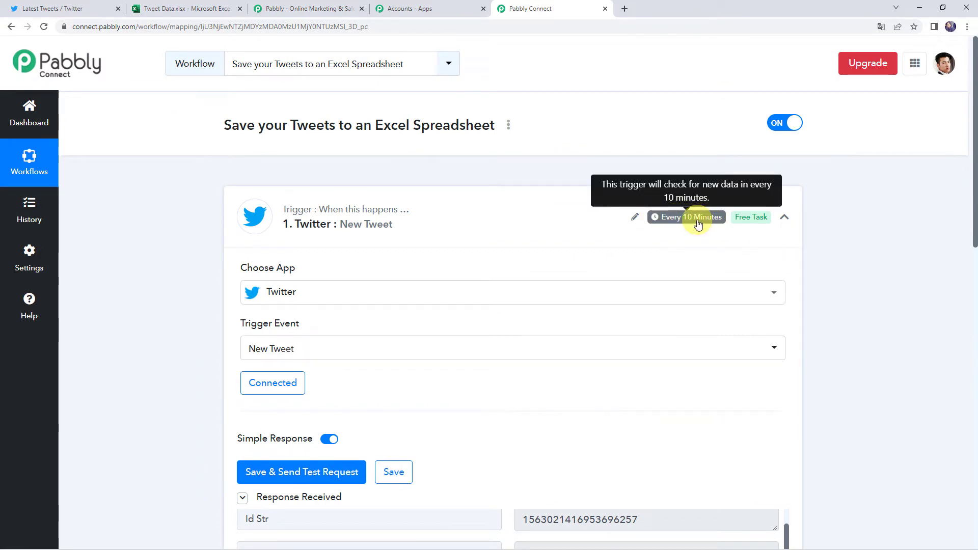
scroll(193, 394, "down", 5)
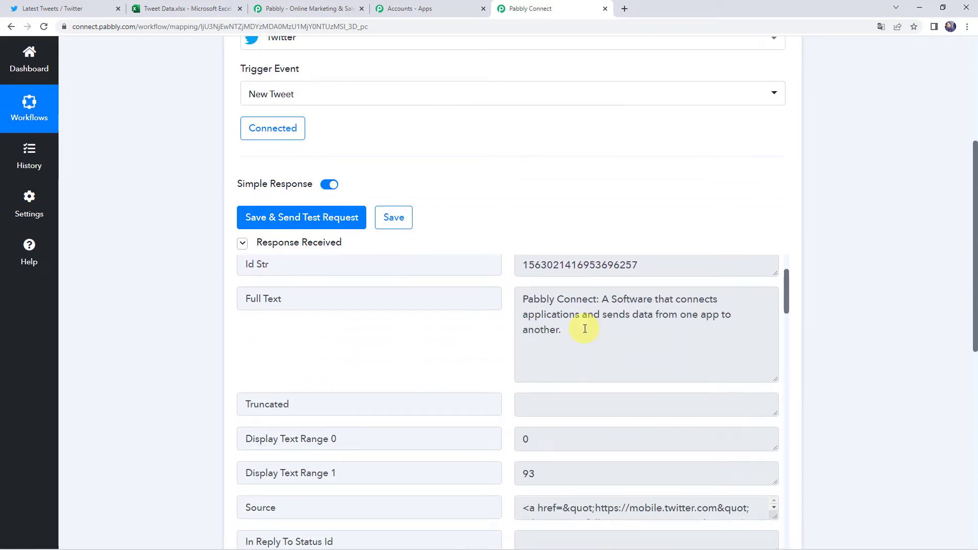
scroll(479, 360, "up", 2)
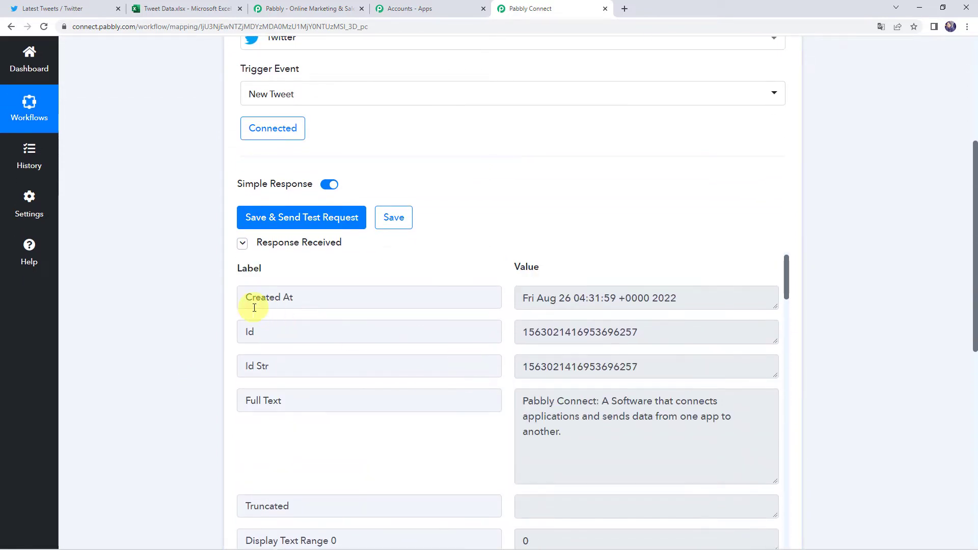
left_click_drag(245, 297, 329, 297)
left_click_drag(715, 297, 522, 298)
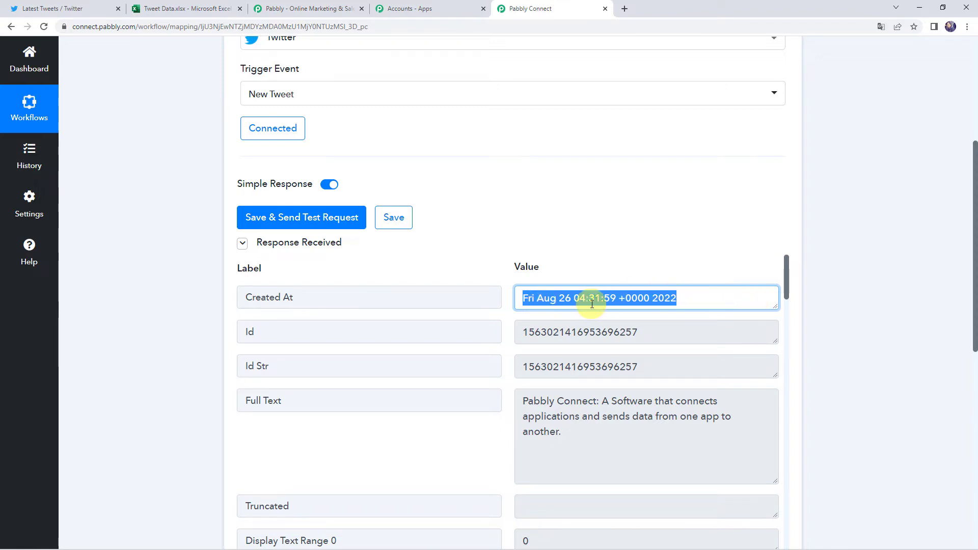
scroll(528, 315, "up", 1)
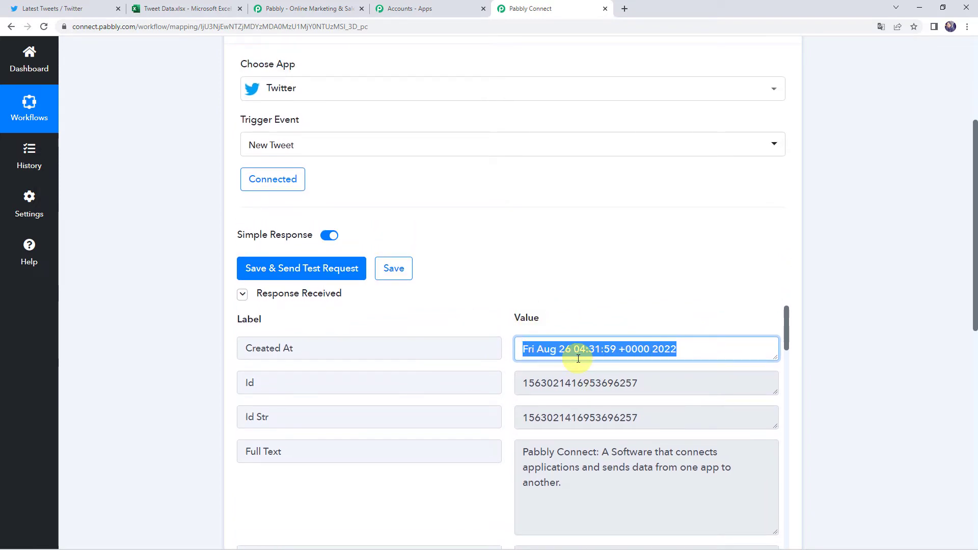
scroll(173, 369, "down", 8)
left_click(471, 330)
left_click(377, 294)
Use the Date/Time Formatter app, searched with 'date', with the Format Date Only action, and connect it.
type("date")
left_click(275, 351)
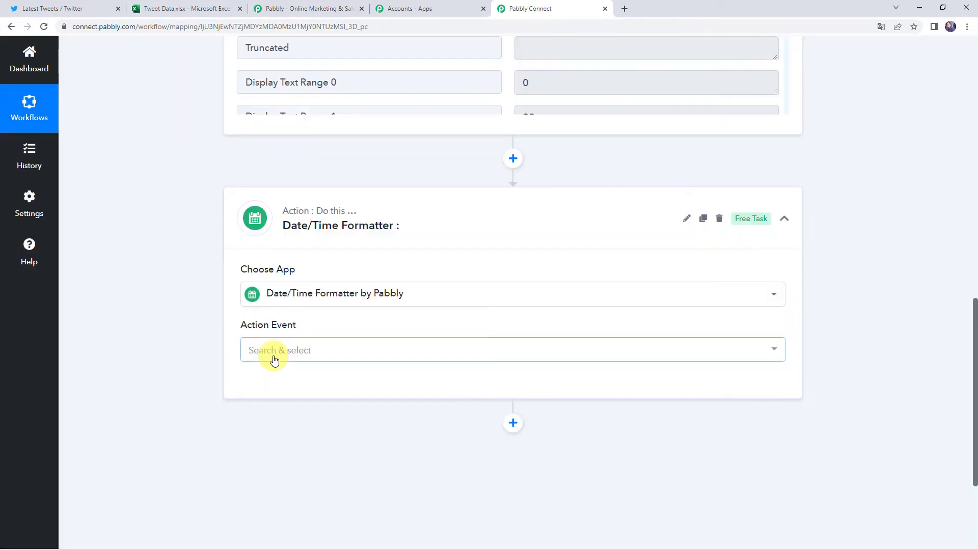
left_click(273, 351)
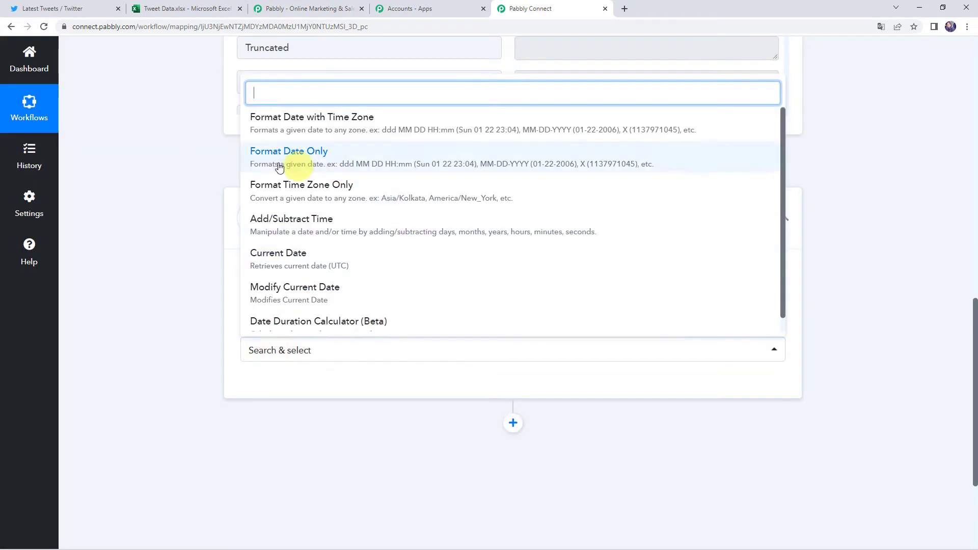
left_click(339, 162)
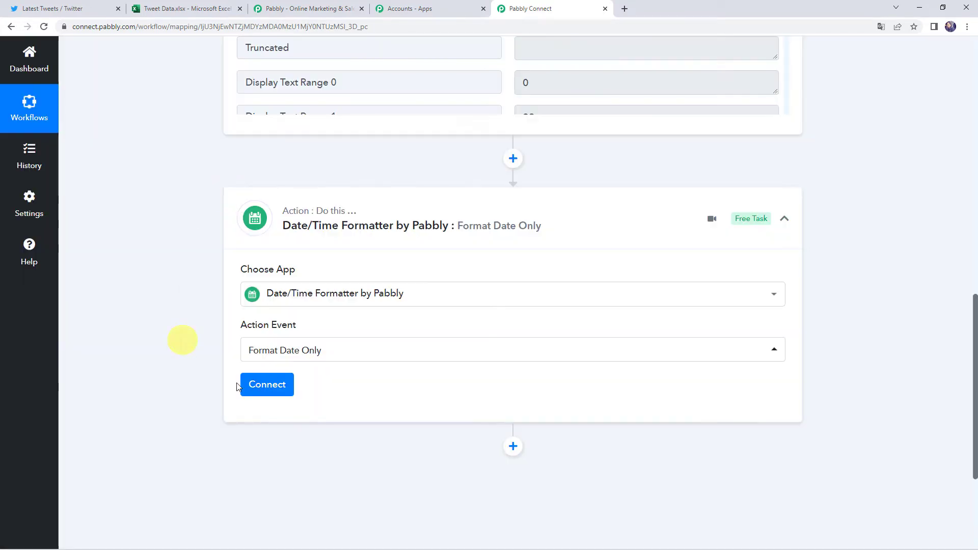
left_click(278, 387)
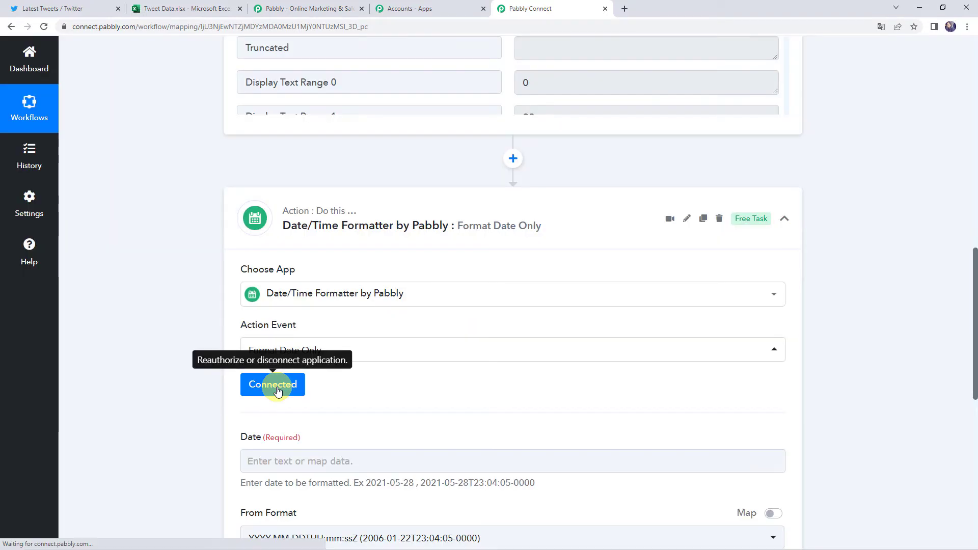
Focus the Date field and browse the previous-step tweet data for Created At.
scroll(211, 358, "down", 4)
left_click(260, 257)
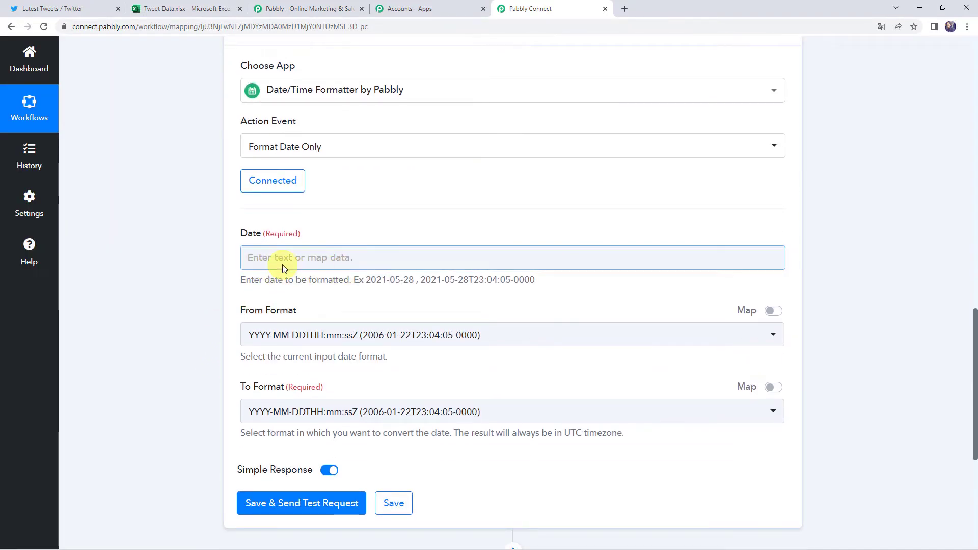
left_click(283, 258)
scroll(182, 267, "up", 12)
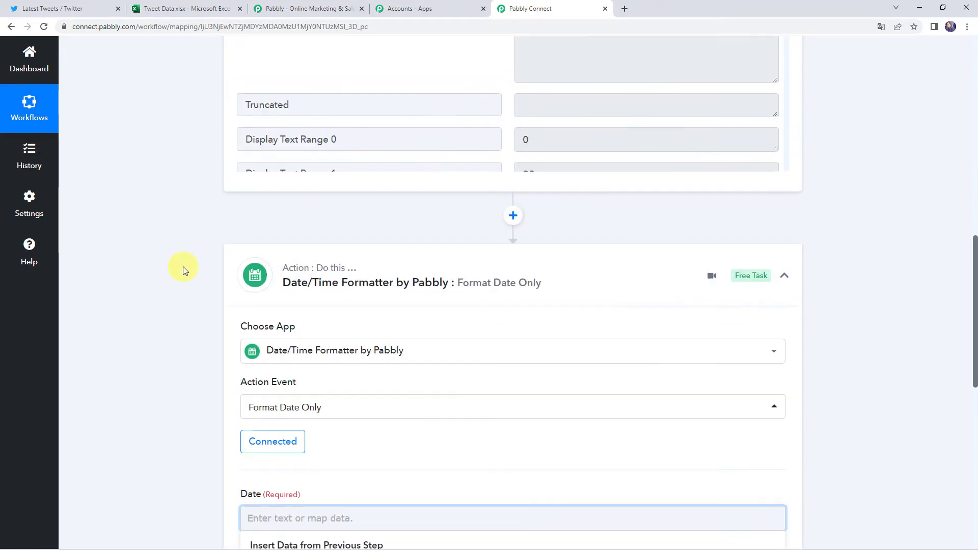
triple_click(314, 245)
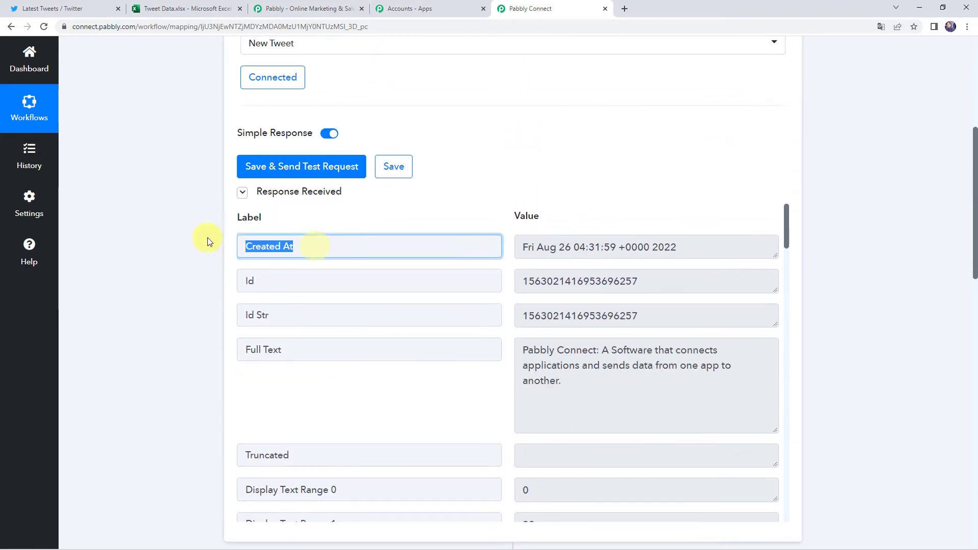
left_click_drag(566, 246, 718, 245)
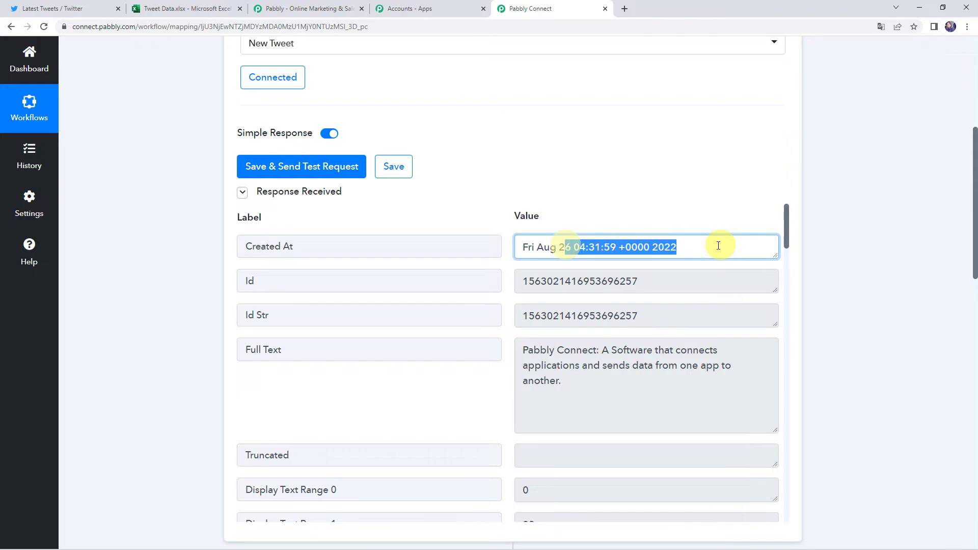
left_click(221, 340)
scroll(219, 341, "down", 6)
scroll(216, 341, "down", 5)
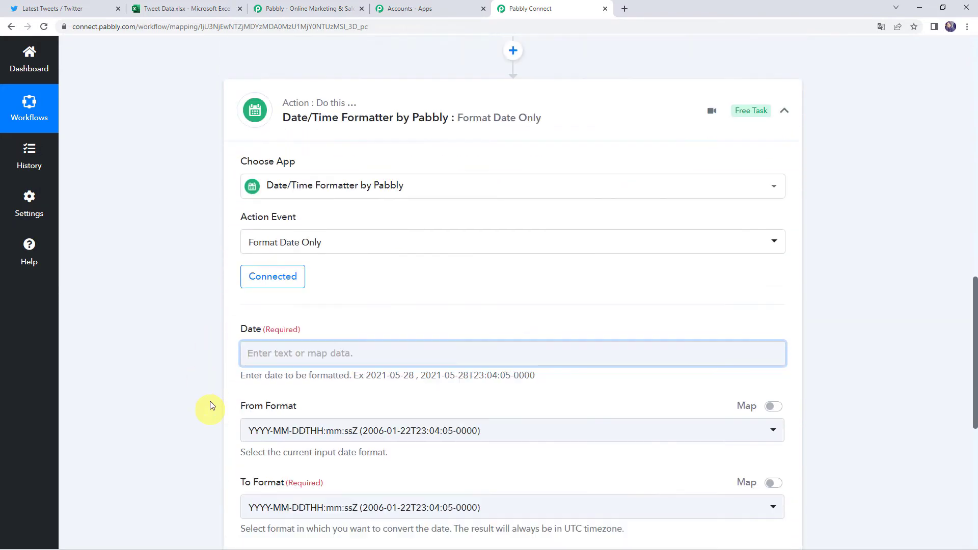
Map the tweet's Created At into Date and set the output format to DD-MM-YYYY.
left_click(284, 313)
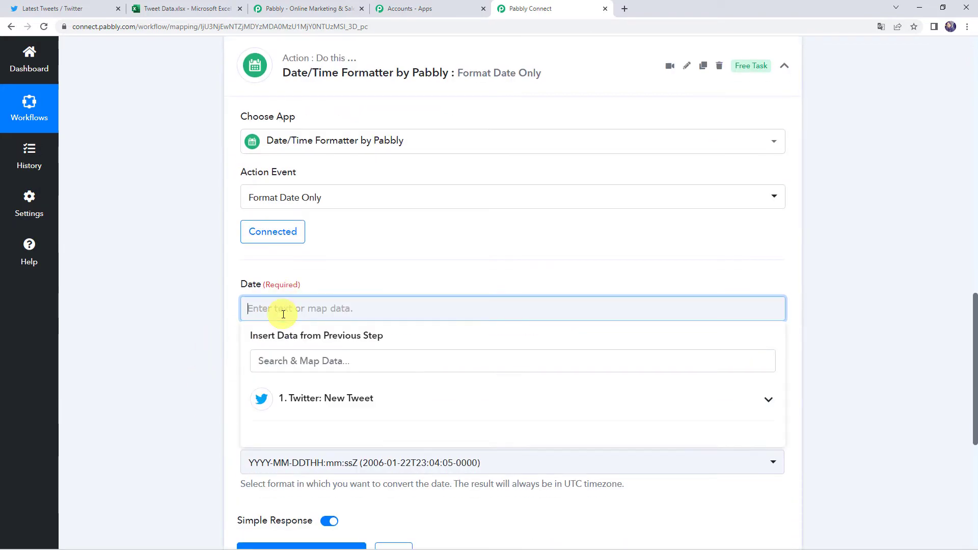
left_click(325, 400)
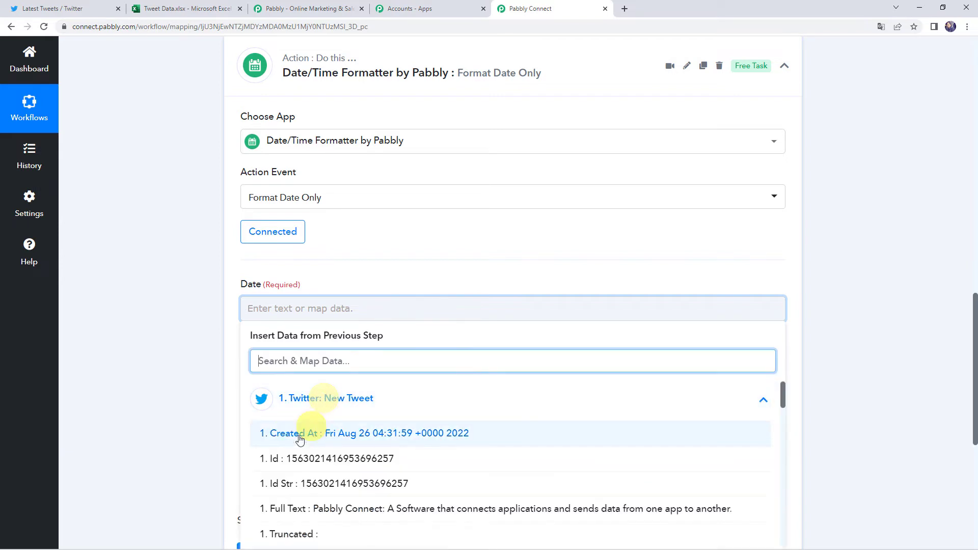
left_click(333, 434)
scroll(199, 351, "down", 2)
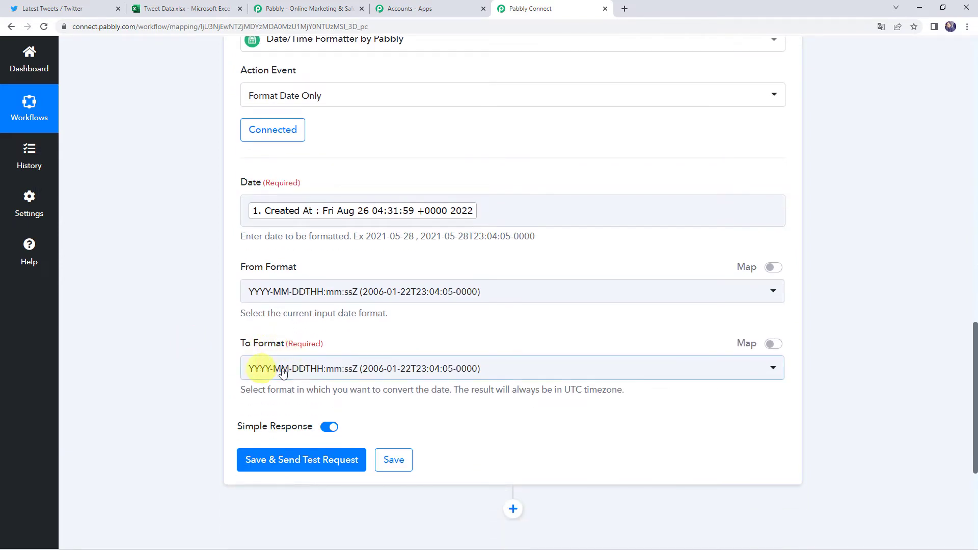
left_click(306, 371)
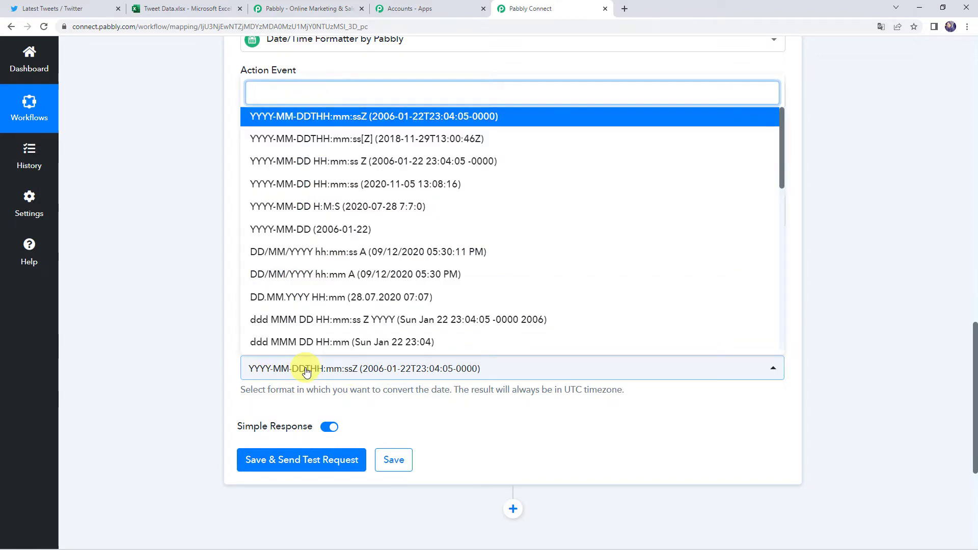
scroll(291, 234, "down", 2)
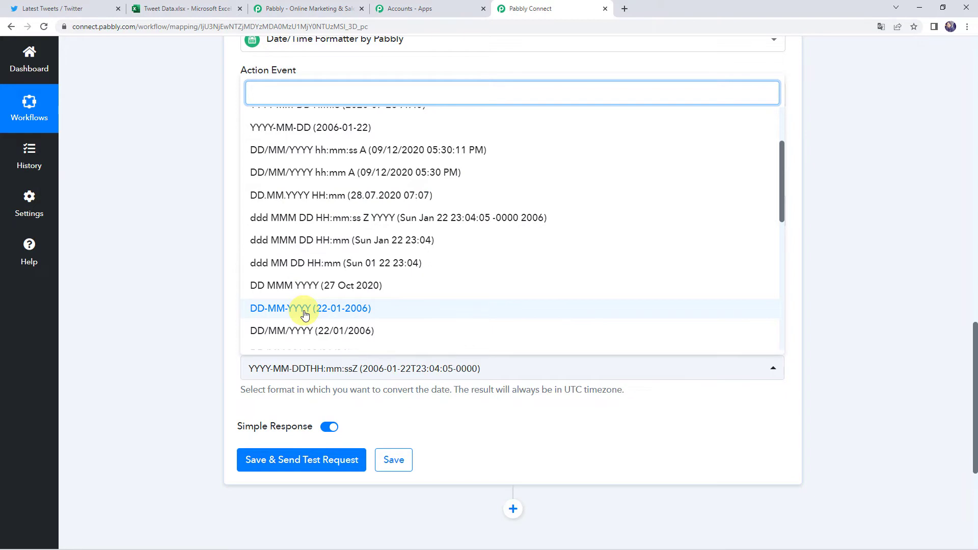
left_click(305, 309)
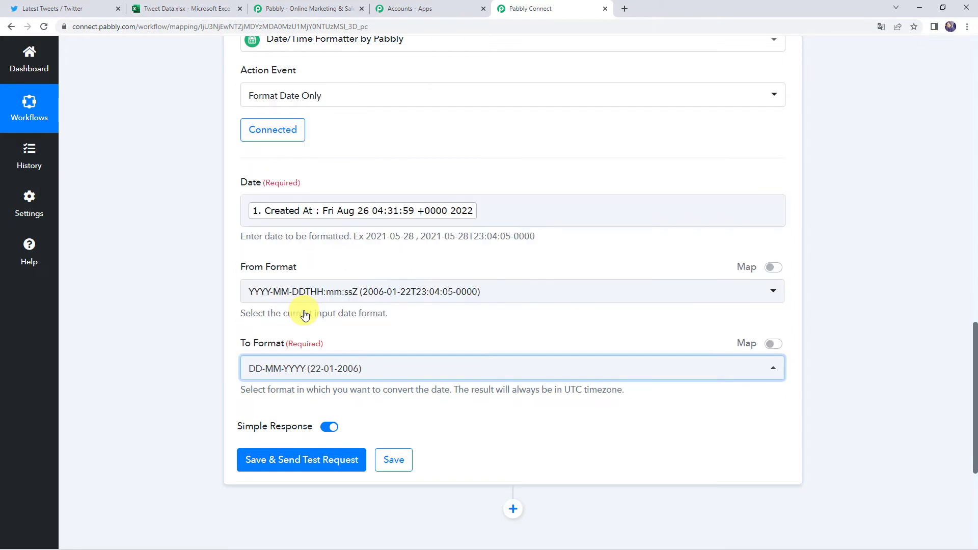
Save and test the formatter step, confirming the result 26-08-2022.
left_click(291, 465)
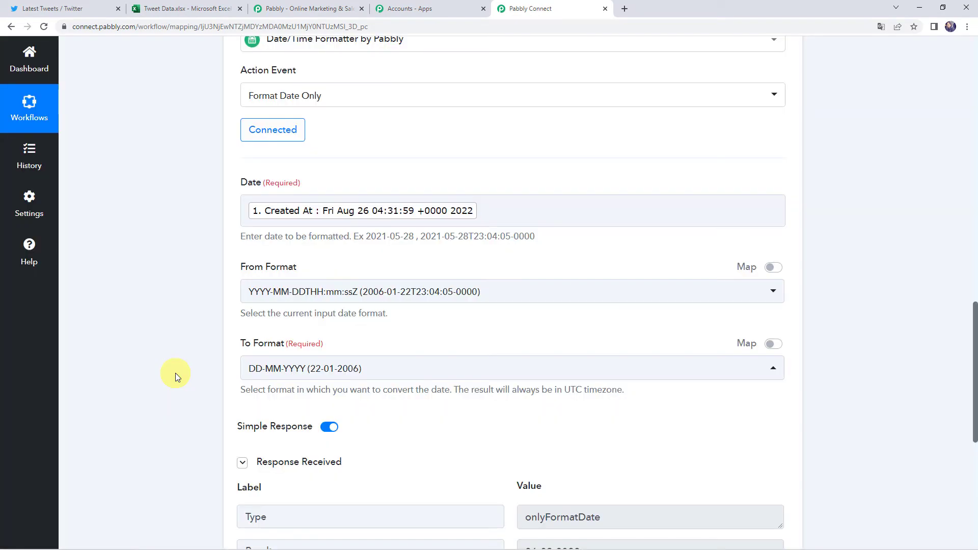
scroll(187, 320, "down", 4)
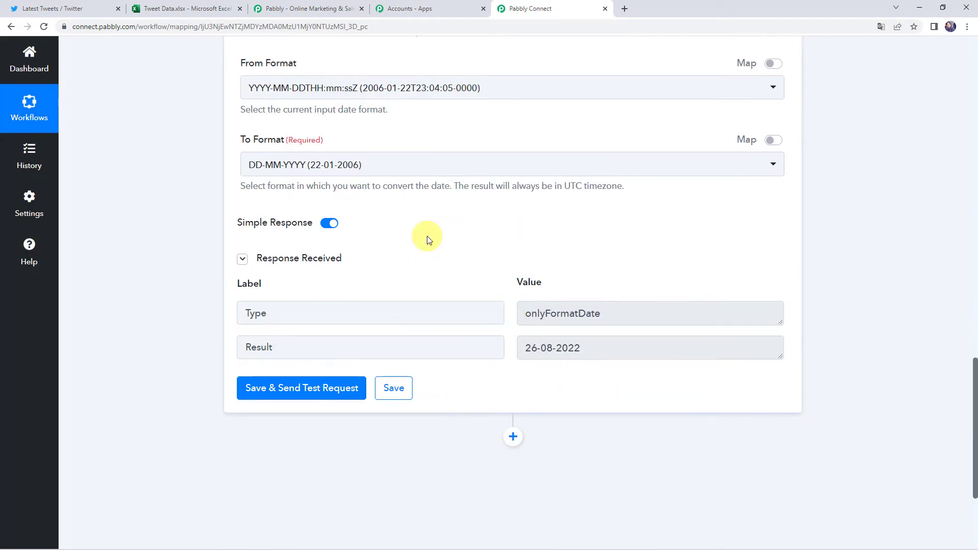
left_click(340, 346)
left_click_drag(525, 347, 611, 355)
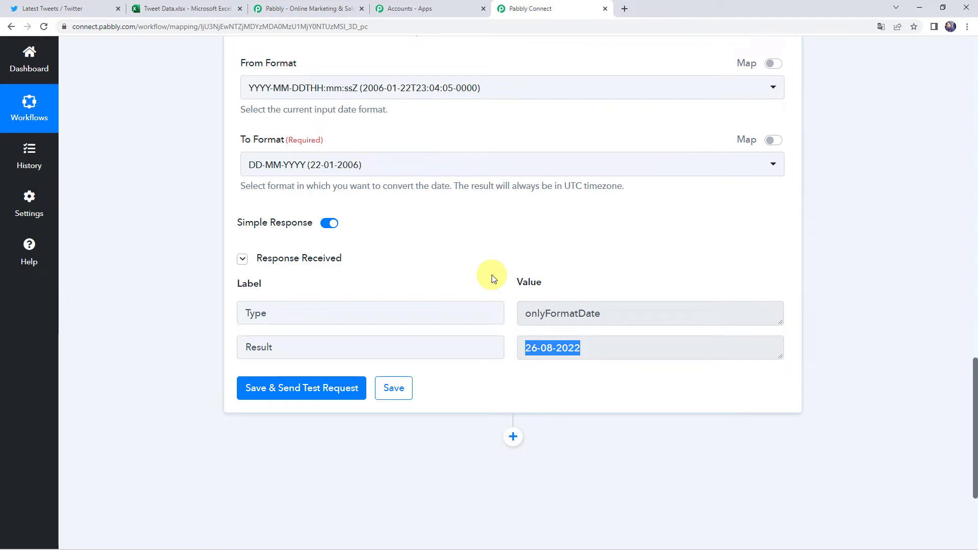
scroll(493, 278, "down", 3)
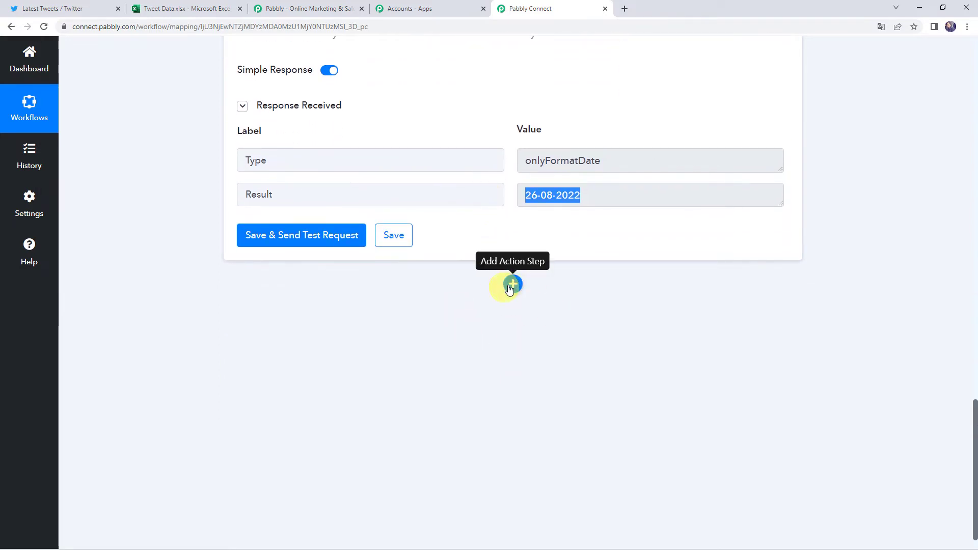
left_click(512, 286)
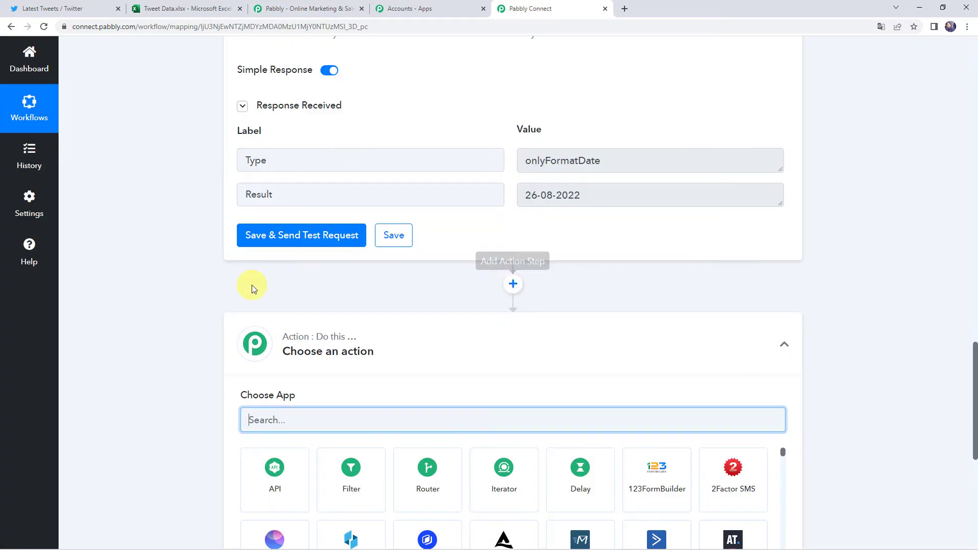
Add a Microsoft Excel step, searched with 'Excel', using the Add Row To Worksheet action.
scroll(225, 288, "down", 3)
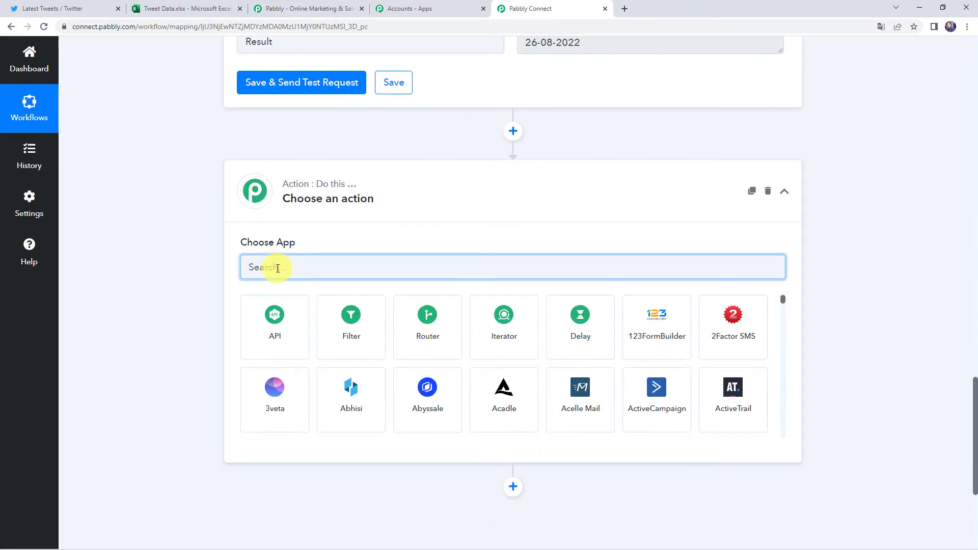
type("Excel")
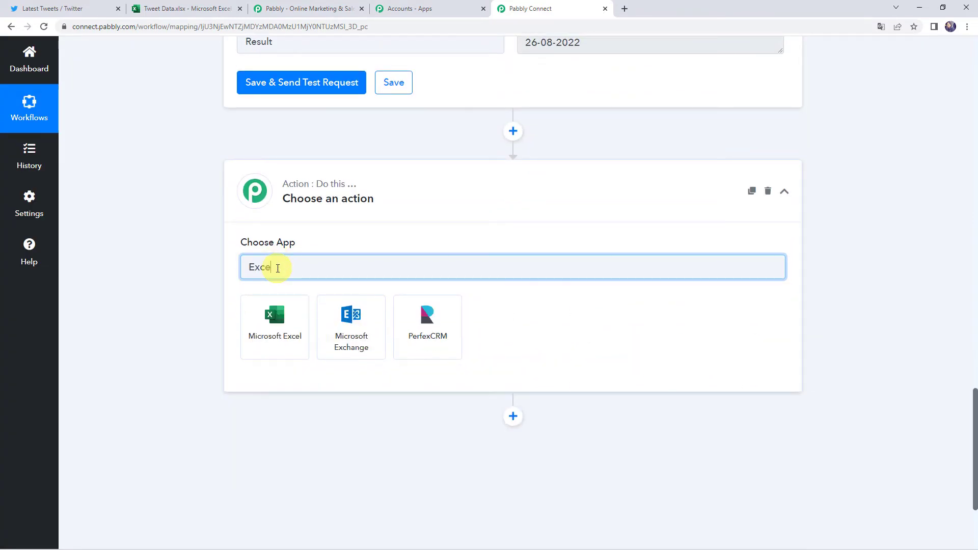
left_click(291, 323)
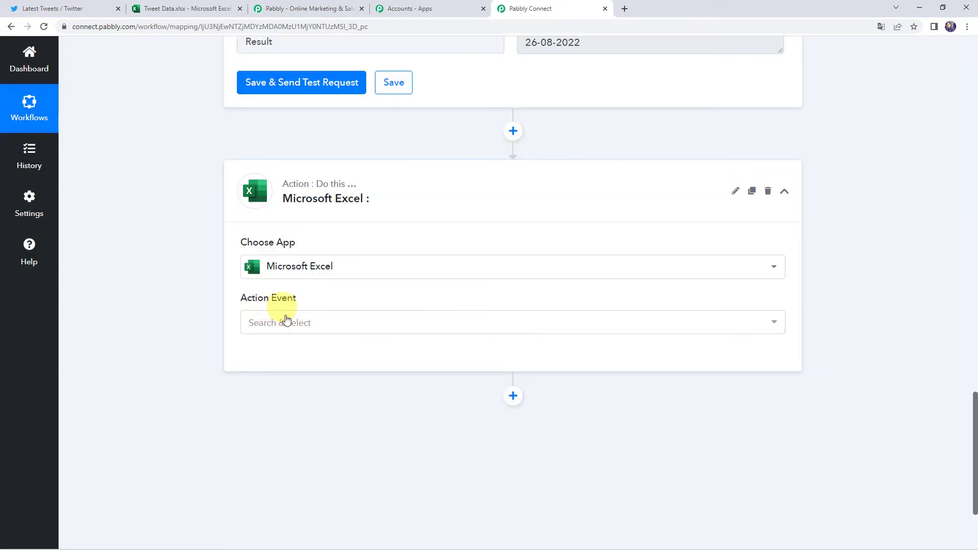
left_click(284, 323)
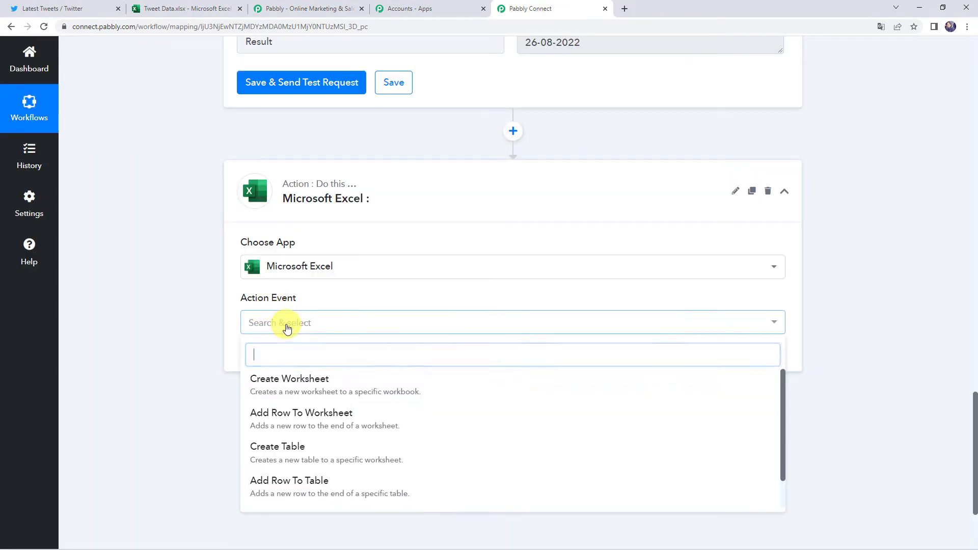
left_click(324, 423)
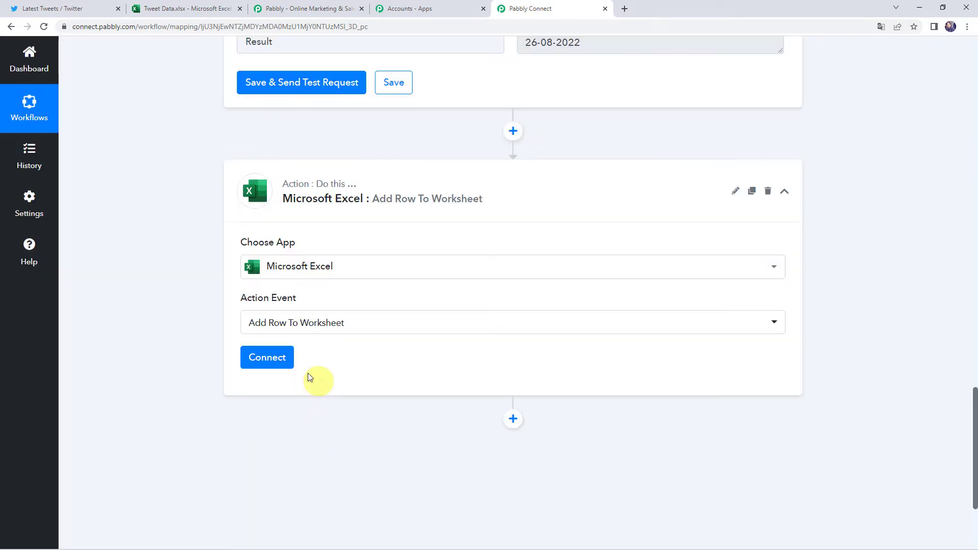
left_click(272, 365)
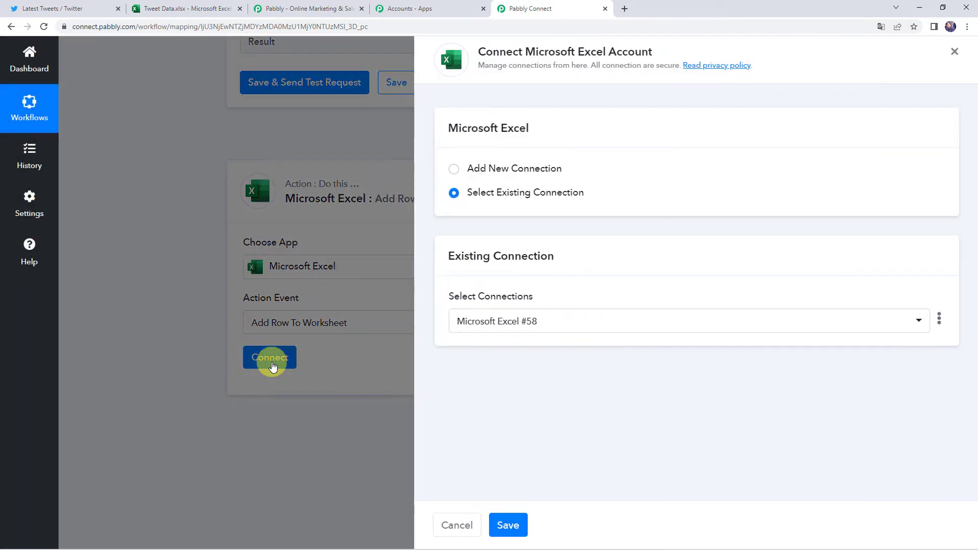
Create a new Microsoft Excel connection and accept the Microsoft consent prompt.
left_click(498, 170)
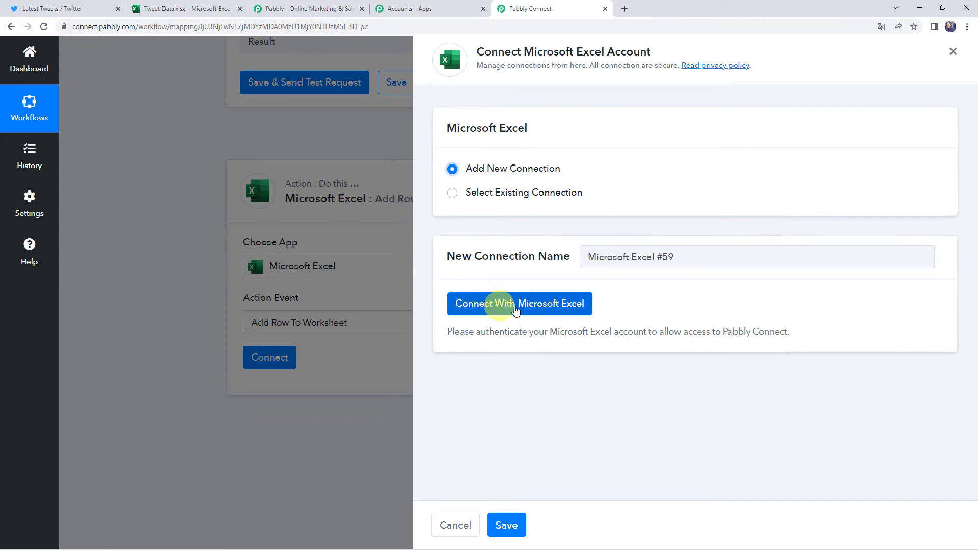
left_click(537, 310)
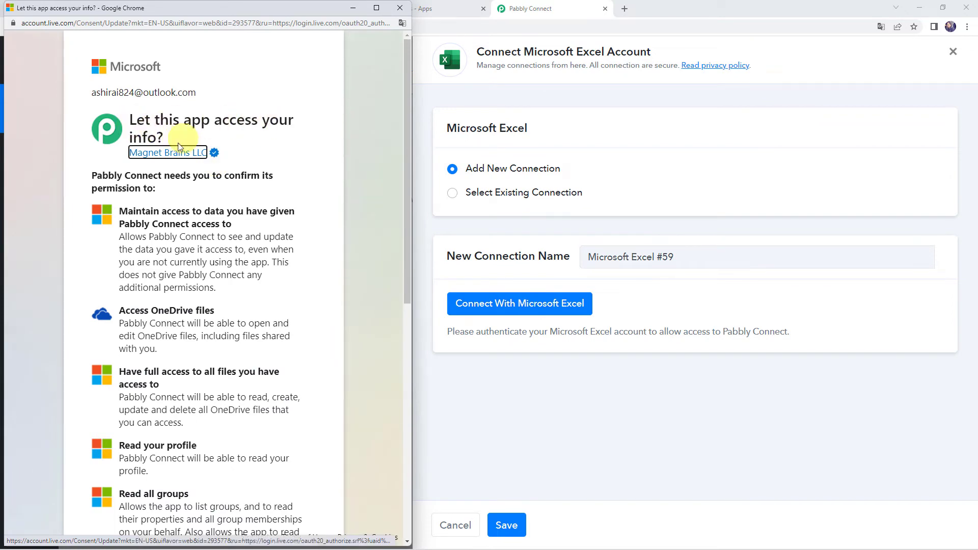
scroll(237, 311, "down", 5)
scroll(236, 311, "down", 3)
left_click(298, 499)
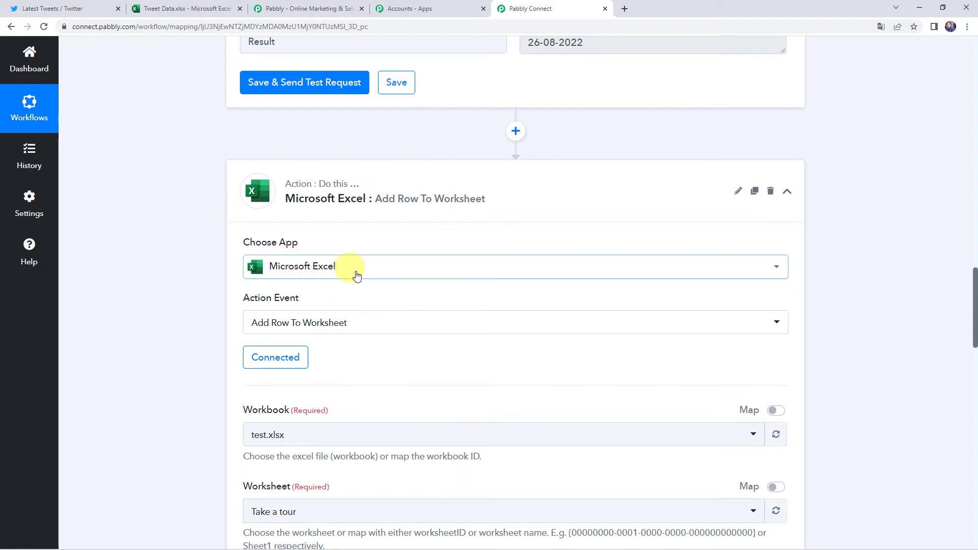
Check the Tweet Data spreadsheet's columns before choosing a workbook.
scroll(309, 357, "down", 3)
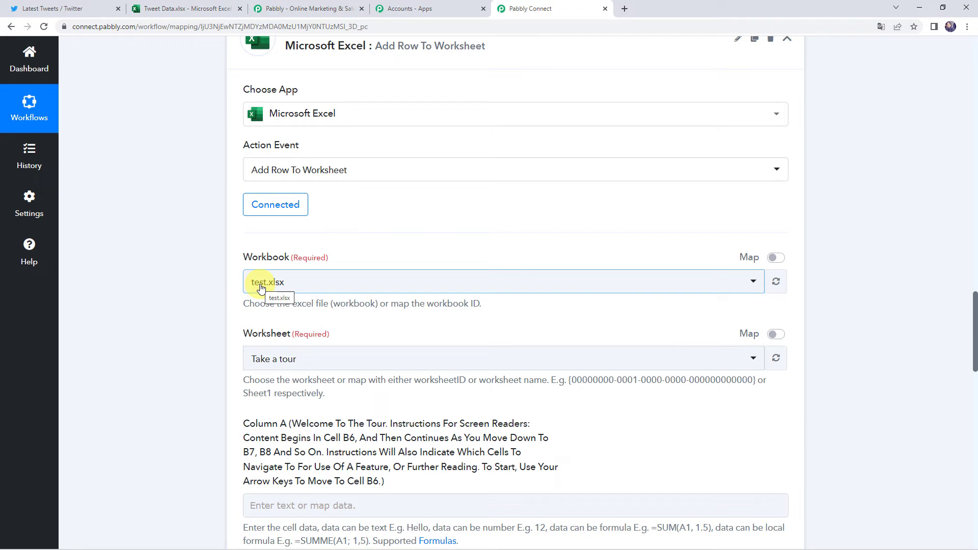
left_click(260, 288)
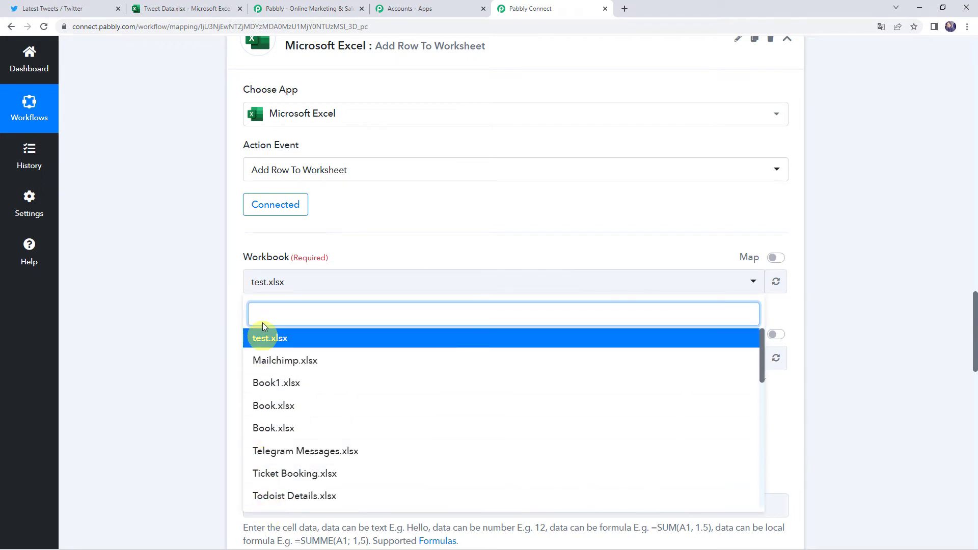
left_click(192, 304)
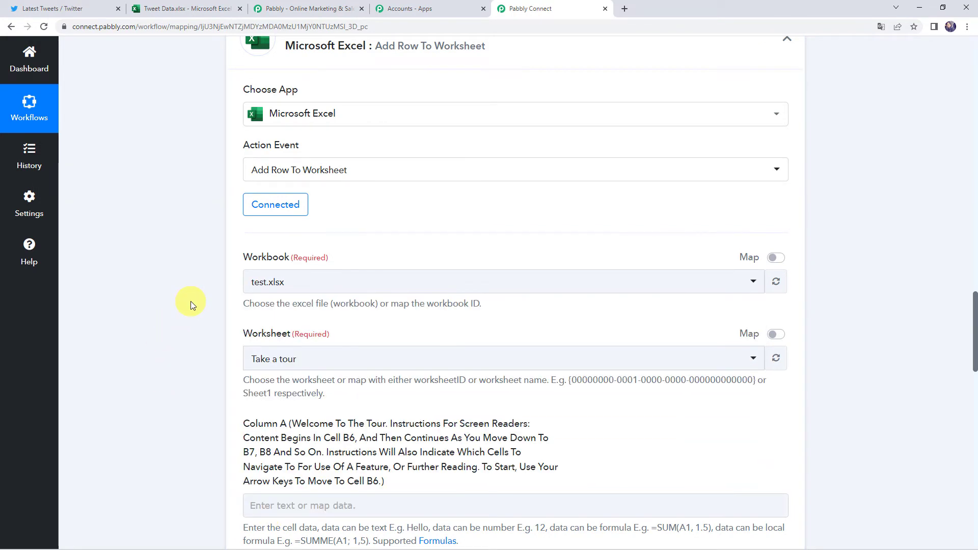
left_click(201, 9)
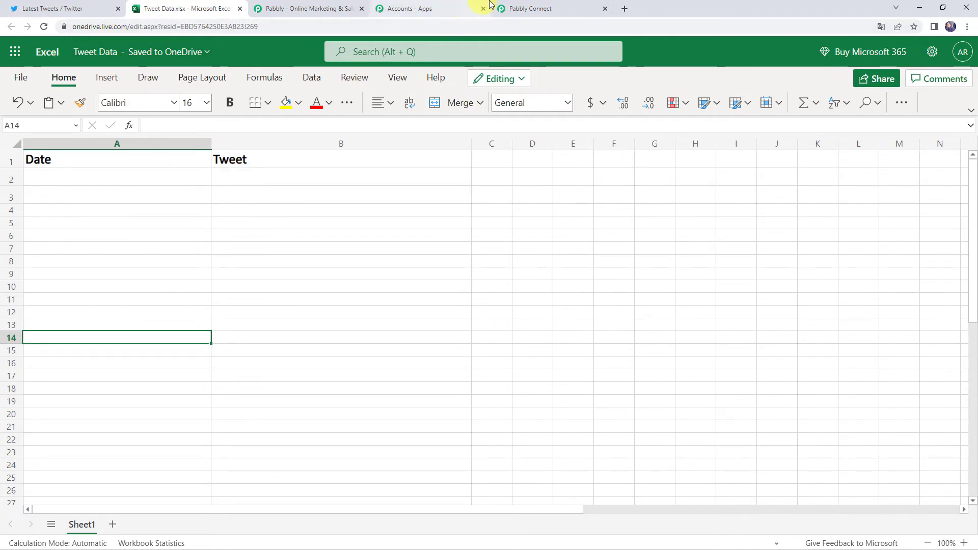
left_click(527, 8)
Select Tweet Data.xlsx as the workbook and Sheet1 as the worksheet.
left_click(271, 283)
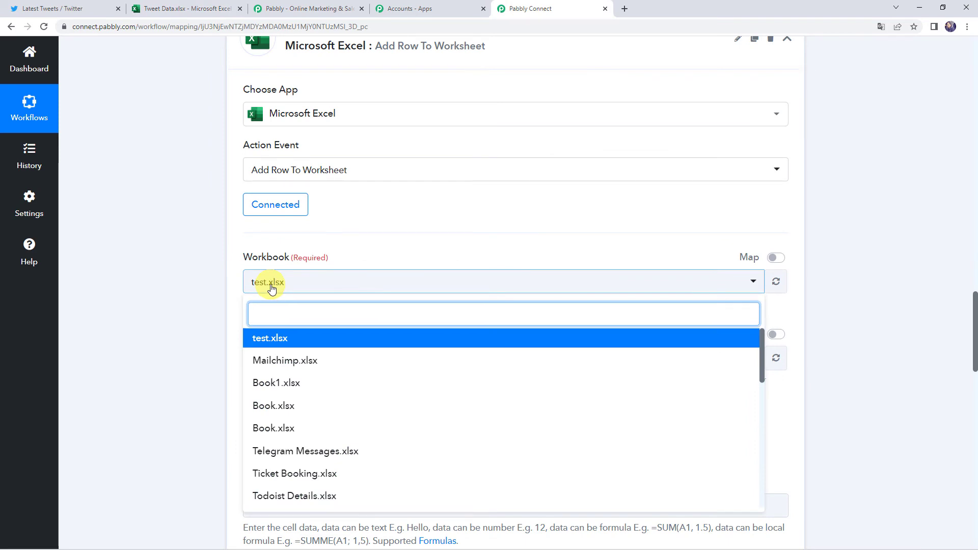
type("twe")
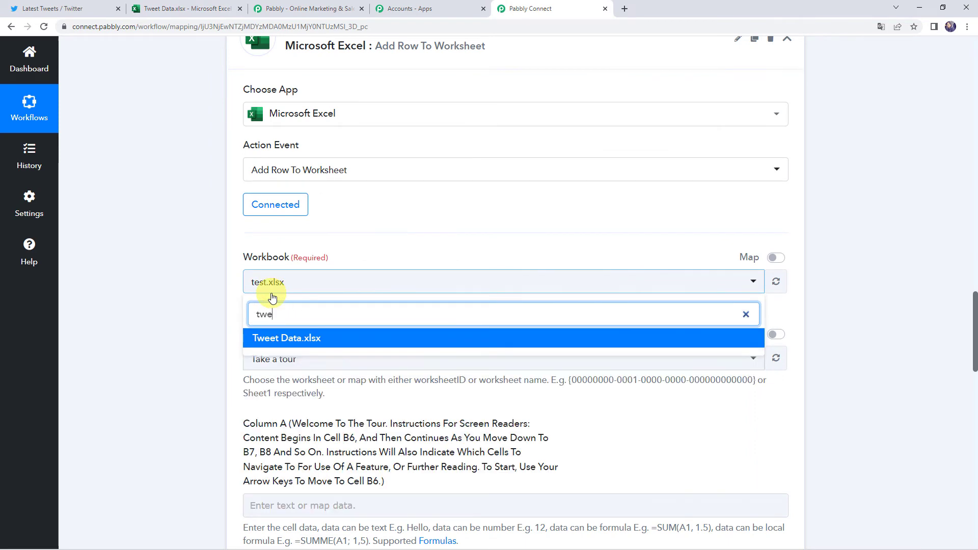
left_click(263, 338)
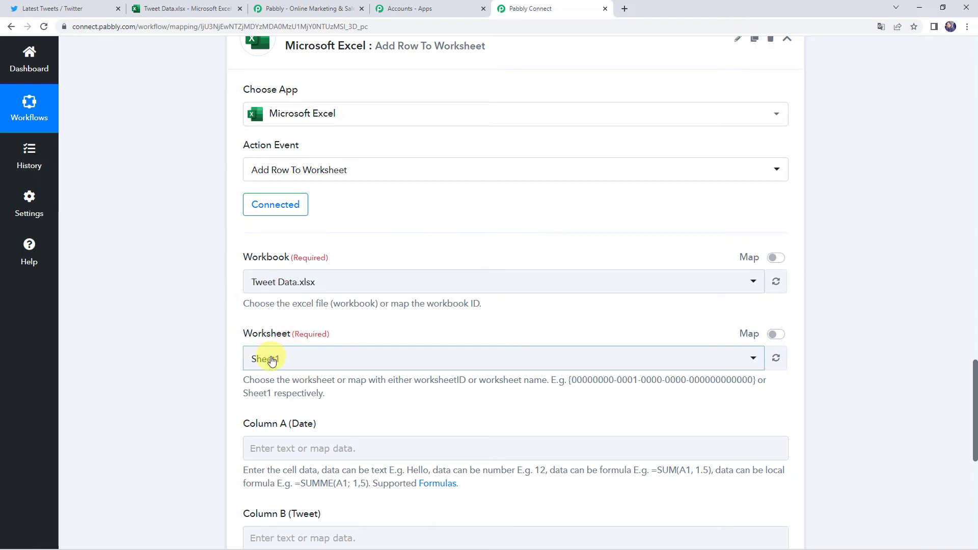
left_click(272, 361)
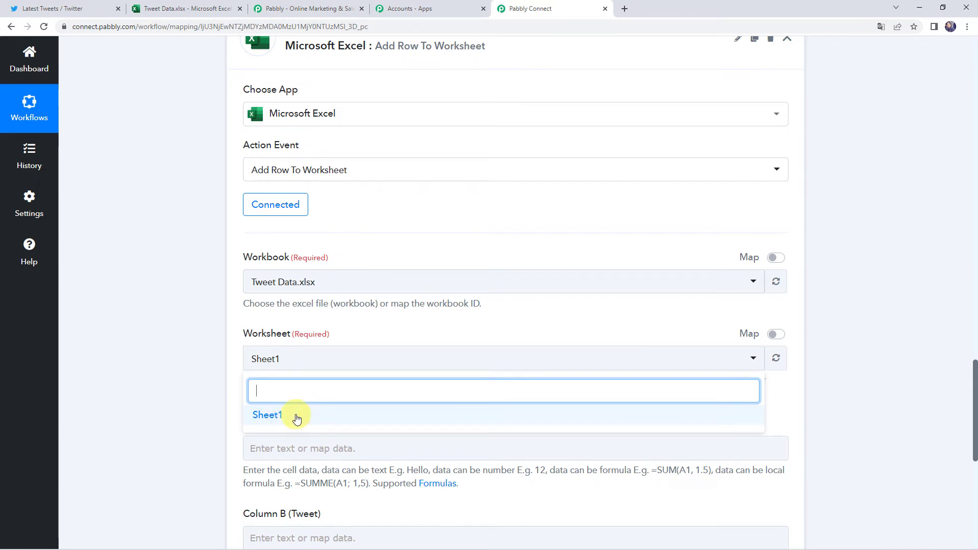
left_click(297, 418)
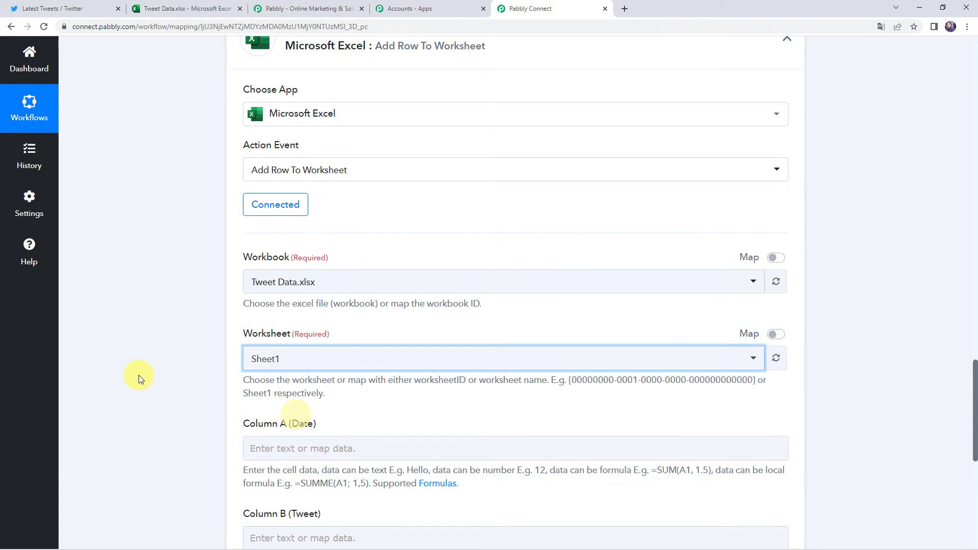
Map the Date/Time Formatter Result (26-08-2022) into Column A (Date).
scroll(139, 375, "down", 5)
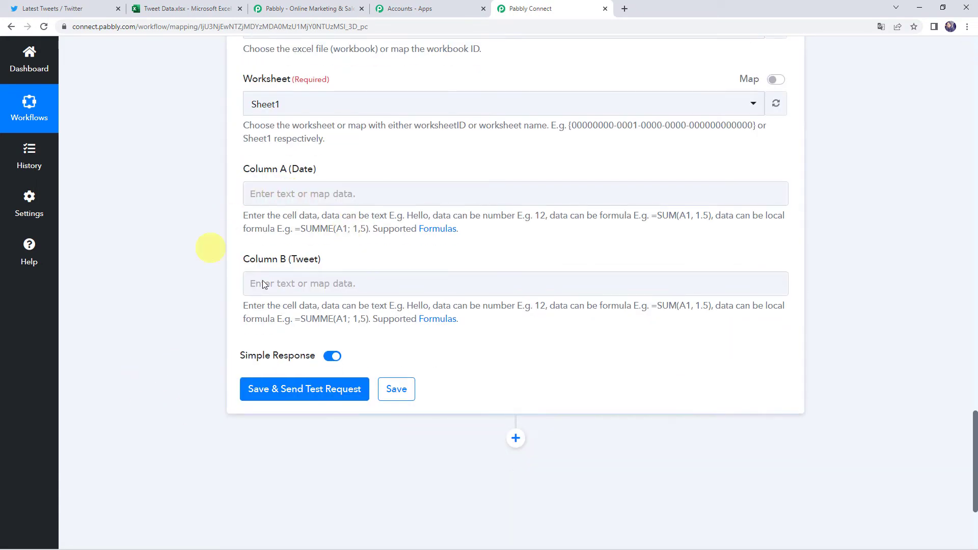
left_click(281, 190)
left_click(182, 263)
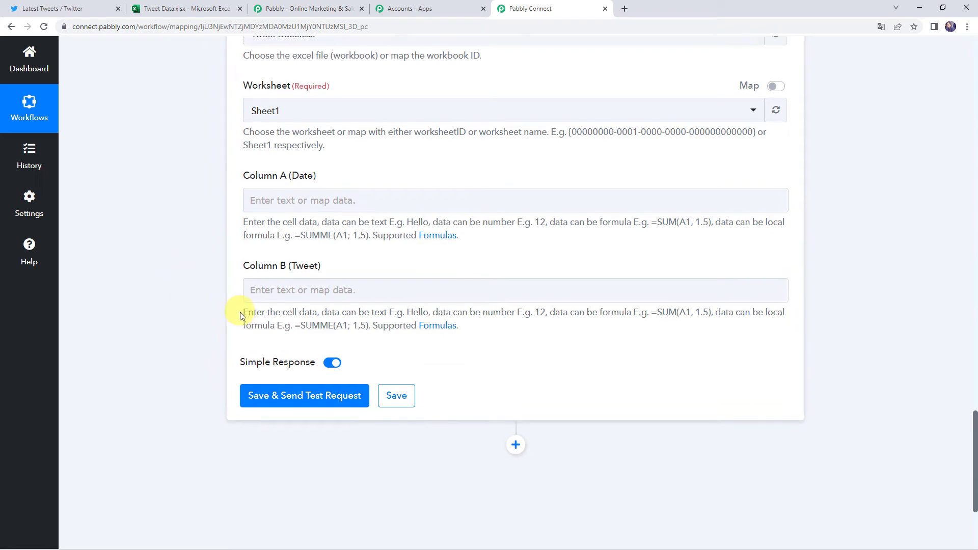
scroll(237, 311, "up", 10)
scroll(203, 384, "up", 5)
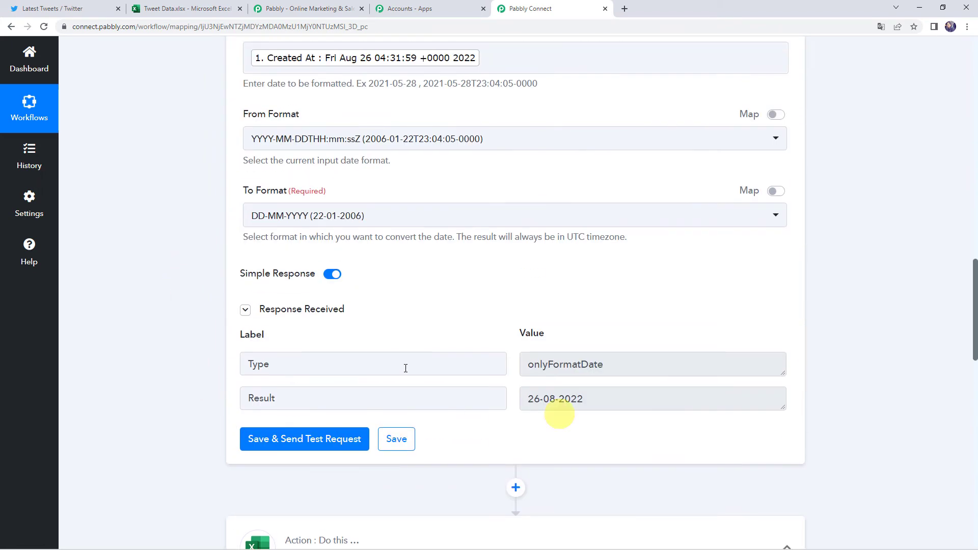
scroll(203, 367, "up", 15)
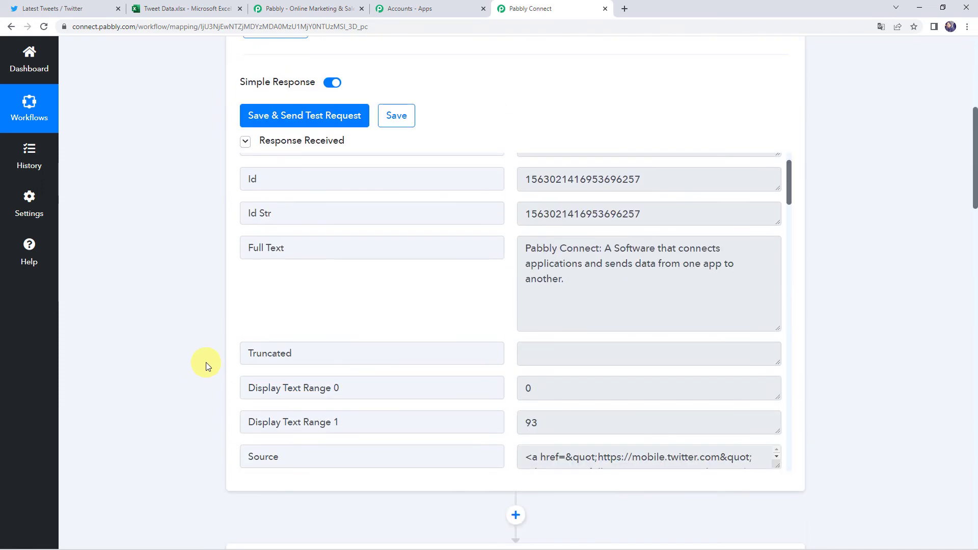
left_click(555, 279)
left_click(333, 280)
scroll(158, 322, "down", 20)
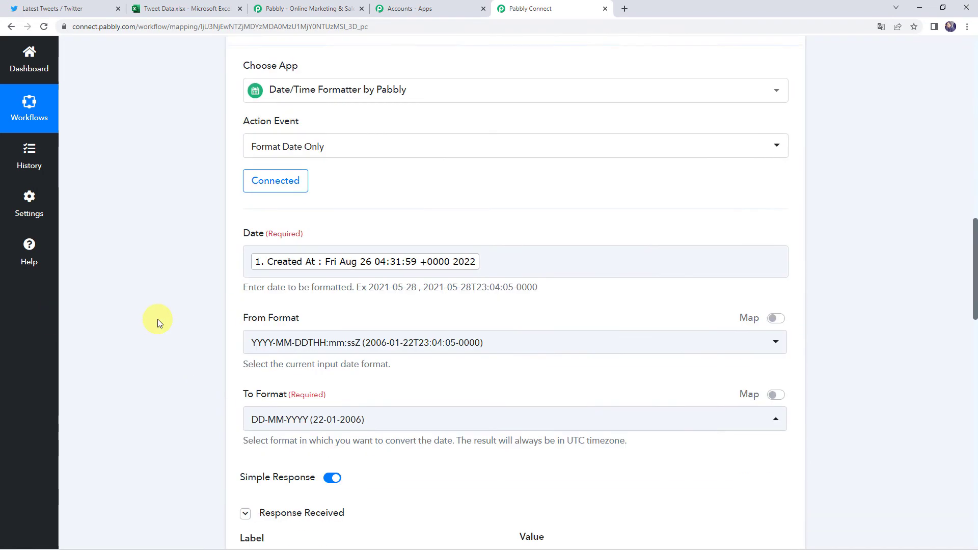
scroll(158, 323, "down", 6)
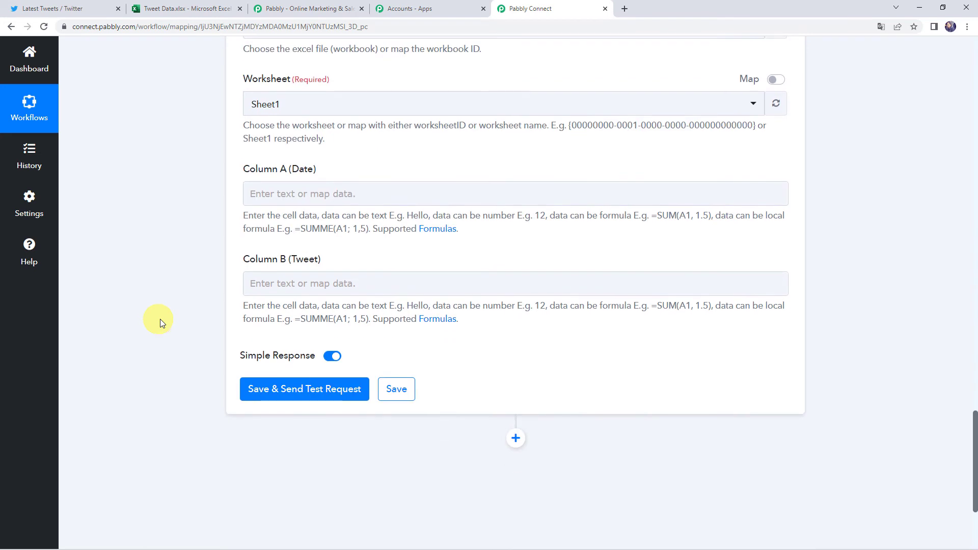
left_click(266, 197)
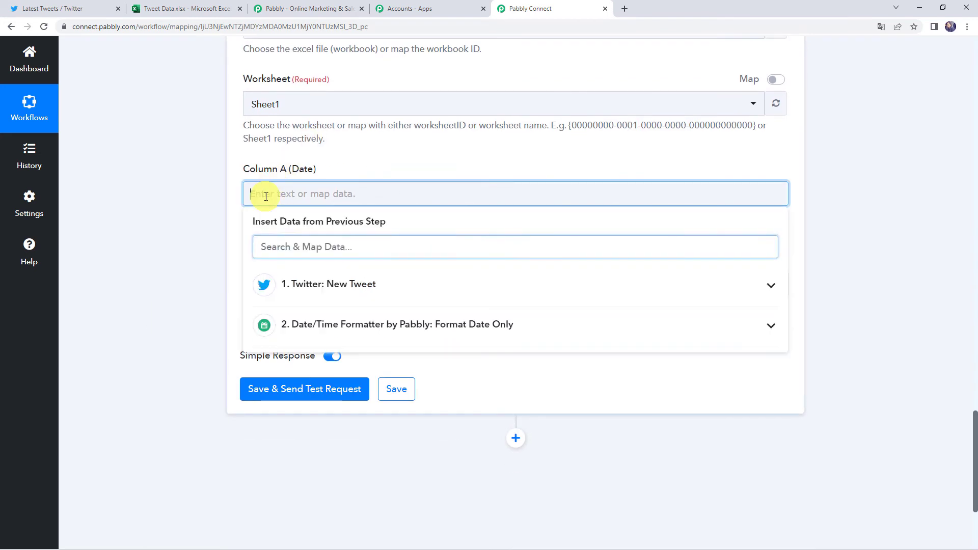
left_click(311, 320)
left_click(337, 385)
Map the Twitter New Tweet's Full Text into Column B (Tweet).
left_click(159, 253)
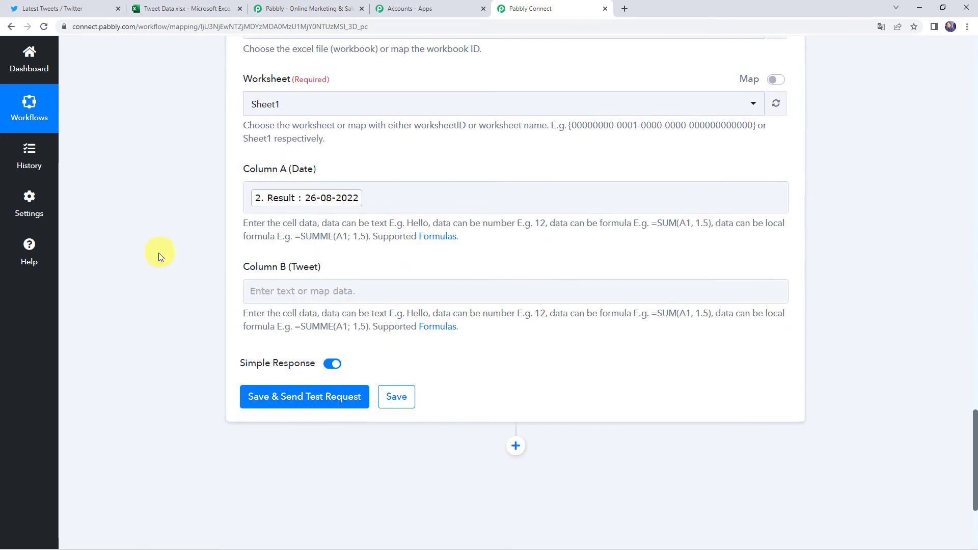
left_click(273, 291)
left_click(308, 381)
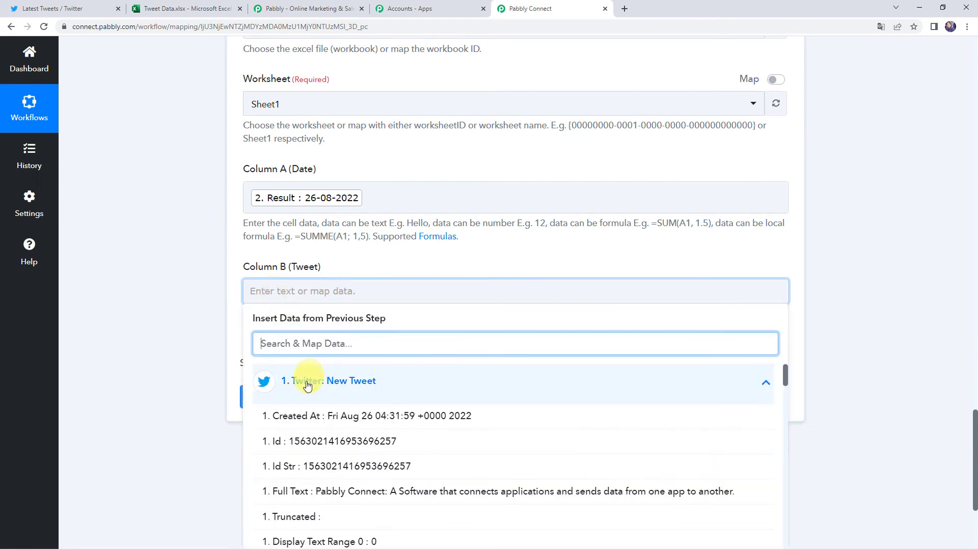
left_click(309, 486)
left_click(194, 313)
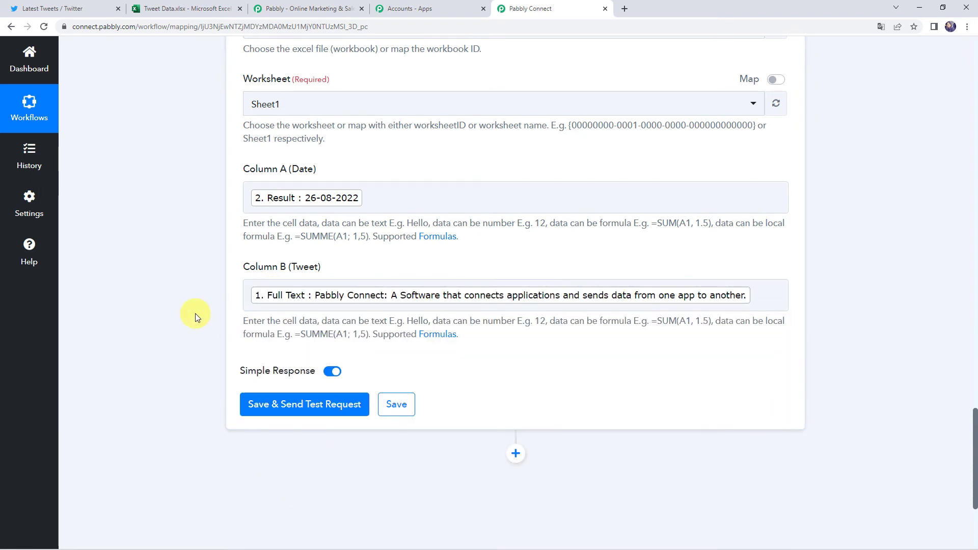
scroll(195, 314, "down", 1)
Send a test of the Excel step and review the row written to A2:B2.
left_click(299, 355)
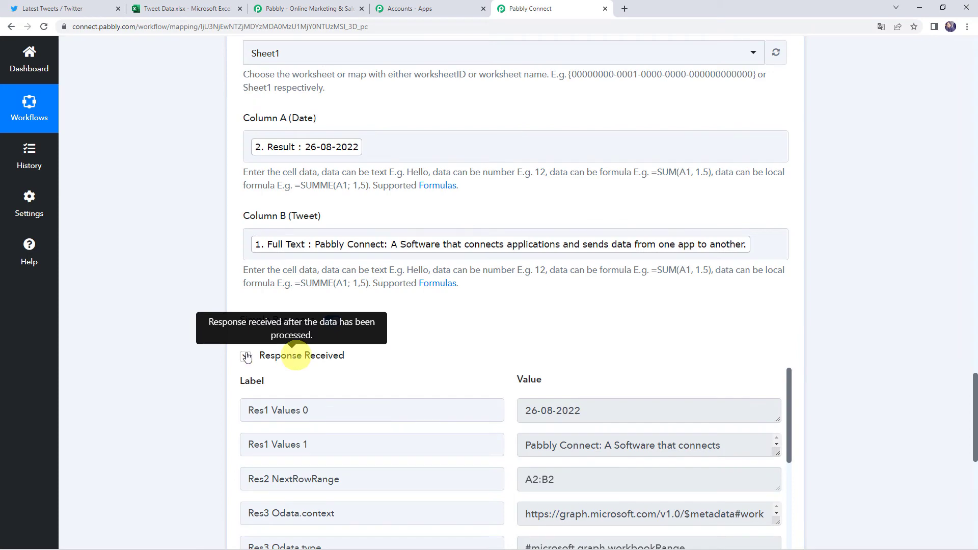
scroll(209, 374, "down", 3)
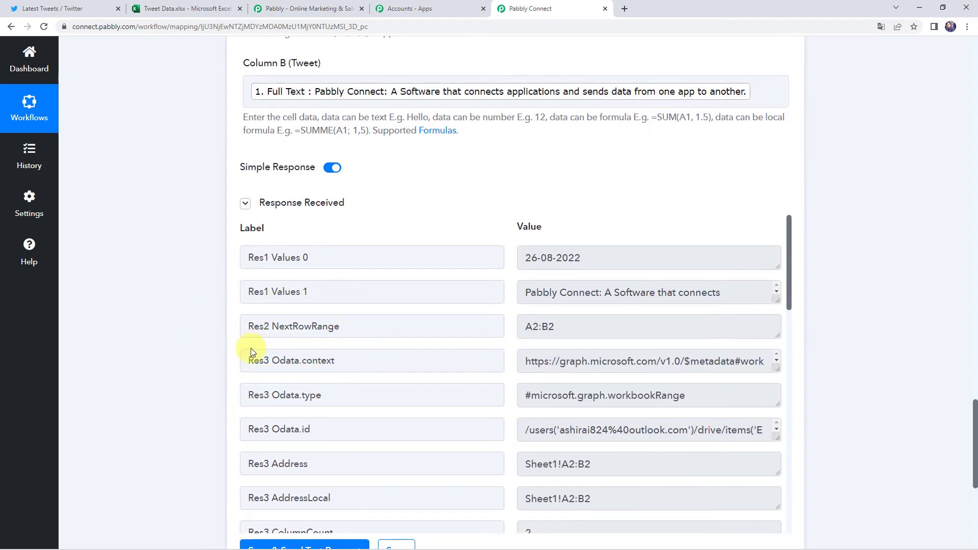
left_click(202, 6)
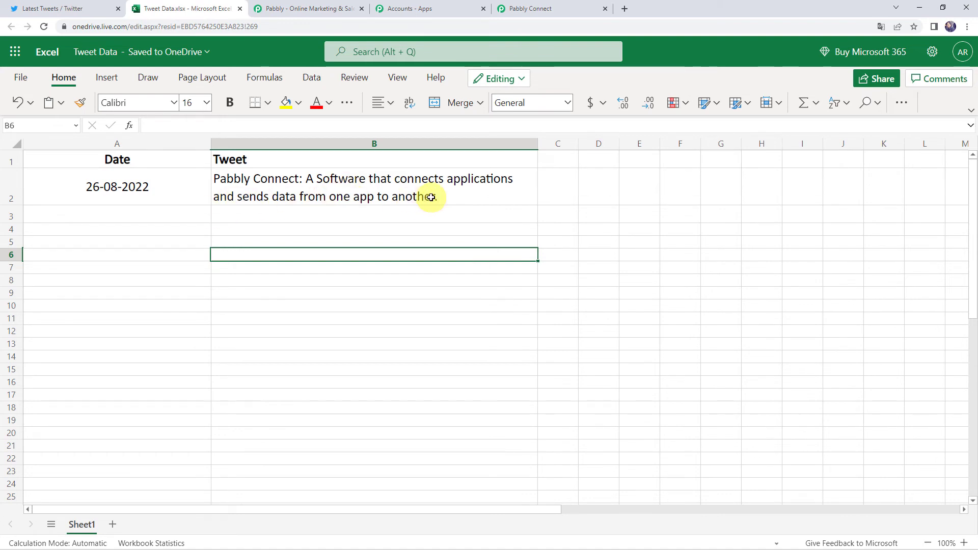
left_click(378, 216)
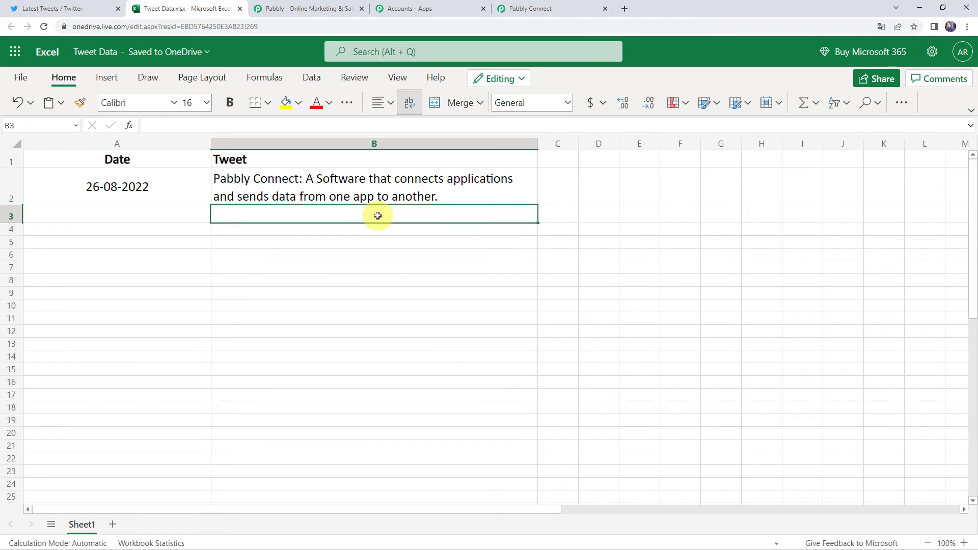
left_click(530, 9)
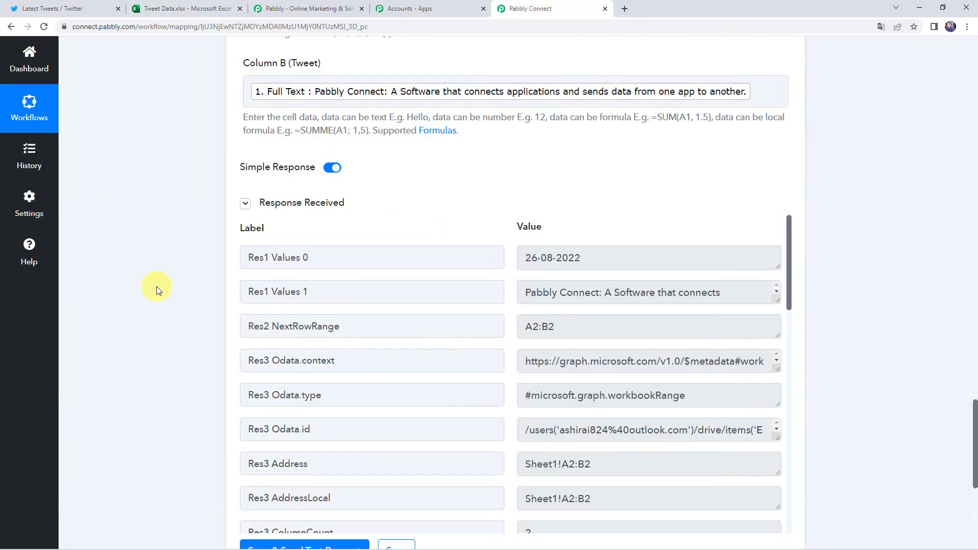
scroll(157, 290, "down", 4)
Save the Excel add-row step and switch to the Twitter home timeline.
left_click(396, 349)
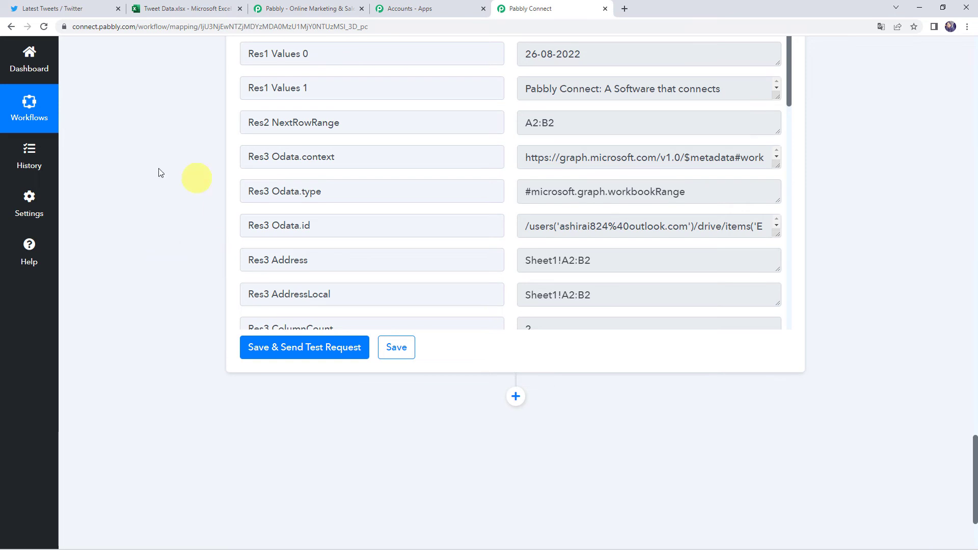
scroll(162, 261, "up", 2)
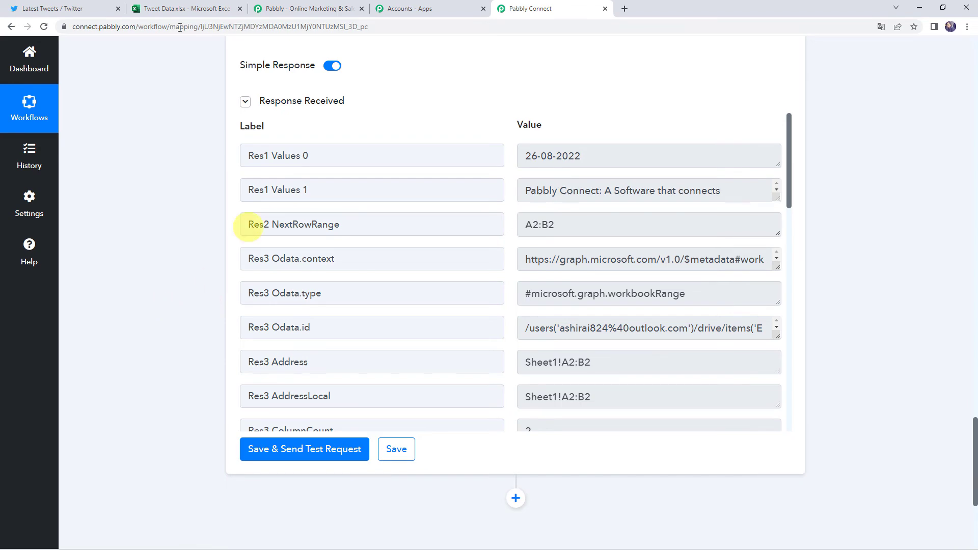
left_click(54, 10)
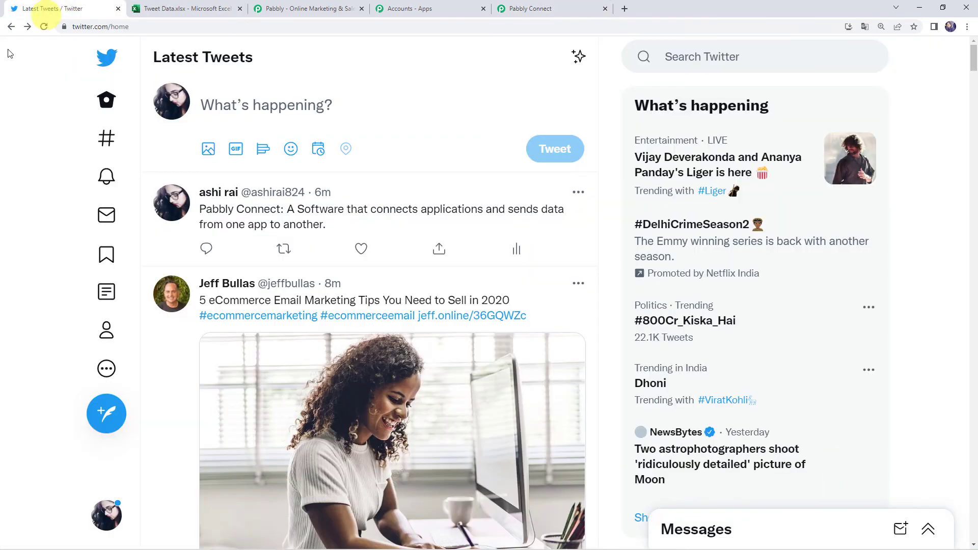
Post a new tweet about Pabbly Email Marketing sending promotional emails.
left_click(107, 418)
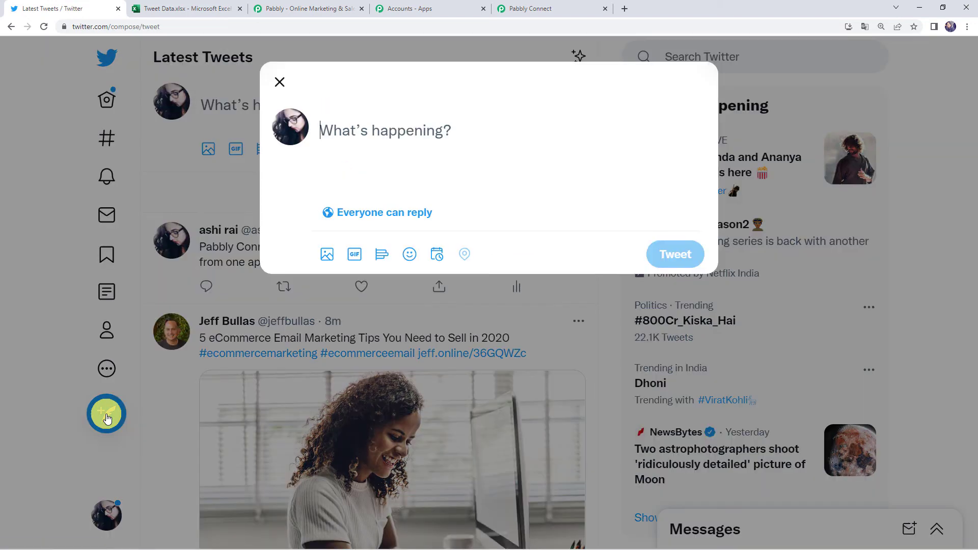
type("Pabbly Email Marketing: Send Marketing & Promotional Emails to subscribers easily.")
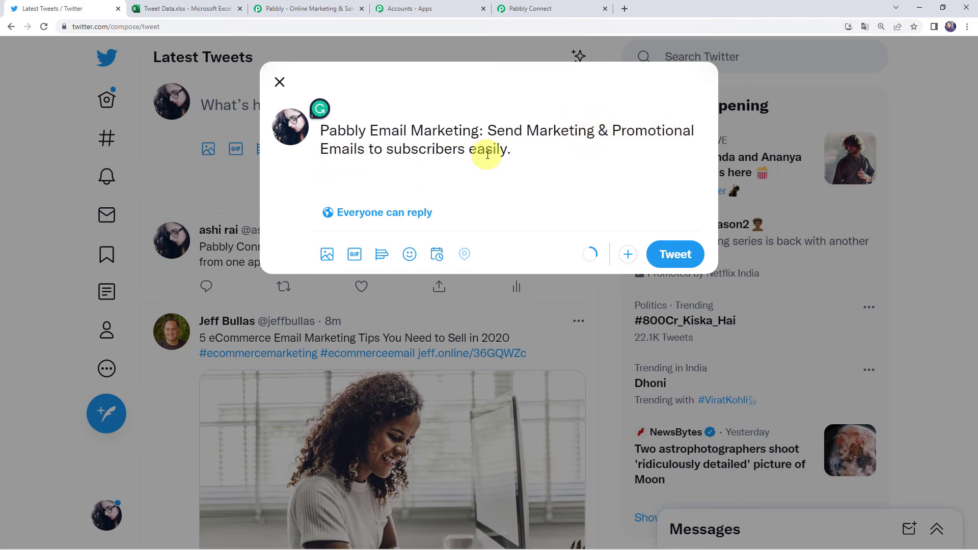
left_click(678, 255)
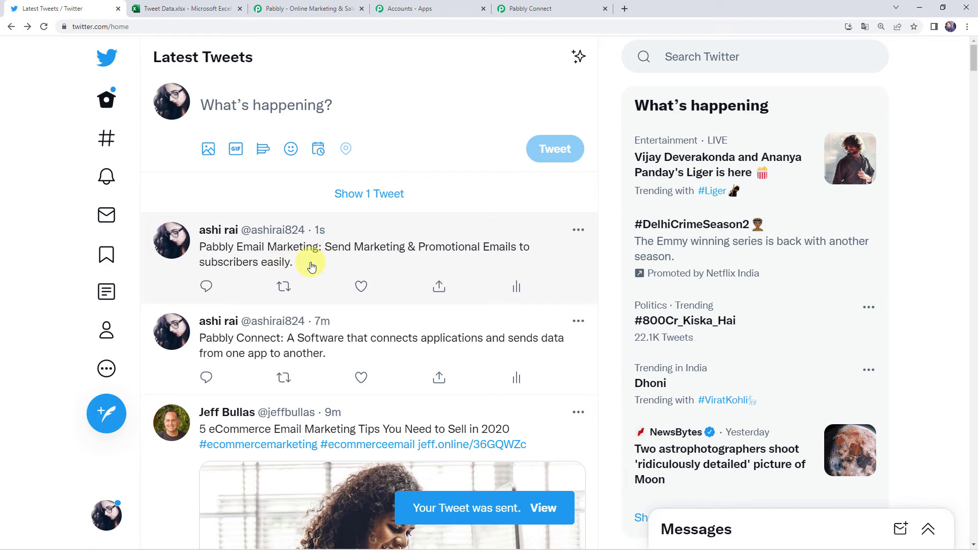
left_click(184, 8)
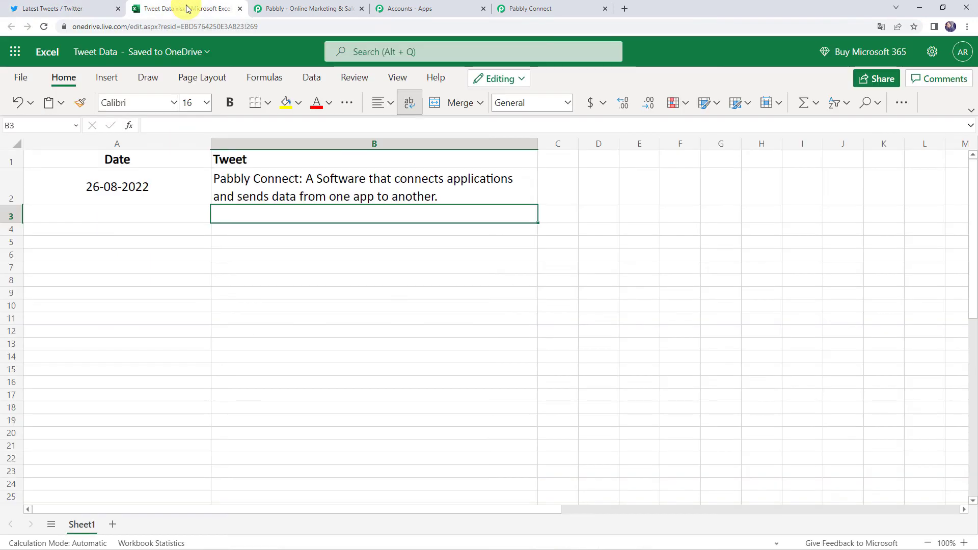
Reload Tweet Data.xlsx and confirm row 3 holds 26-08-2022 and the new tweet.
left_click(43, 27)
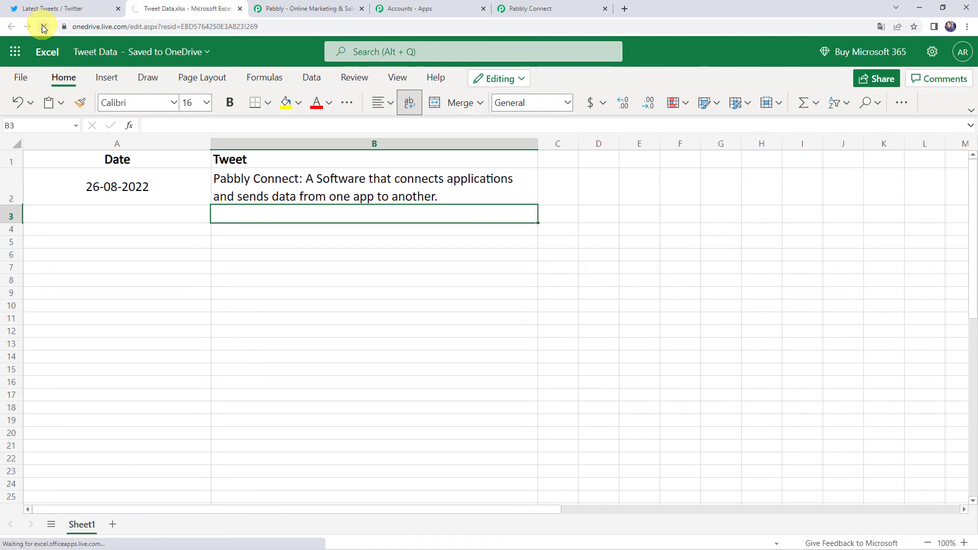
left_click(276, 254)
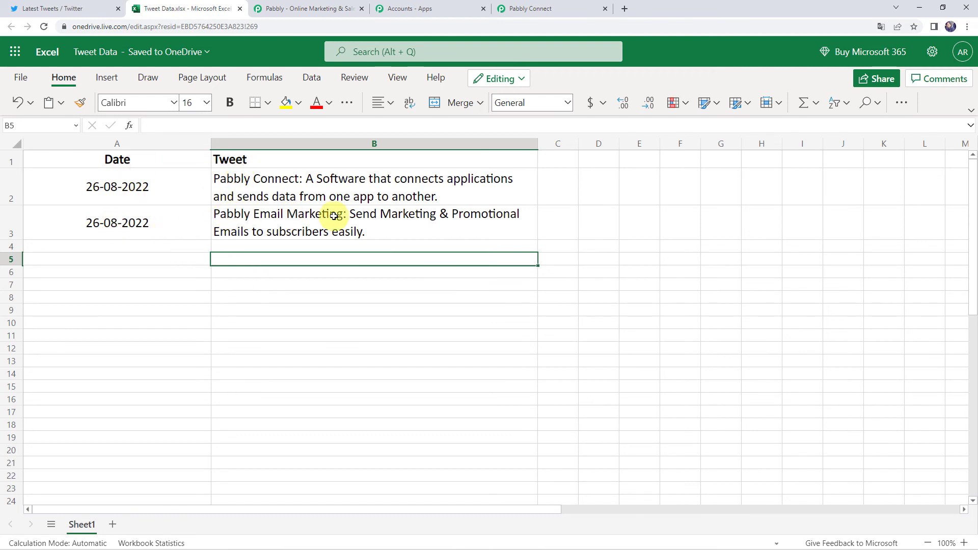
left_click(378, 232)
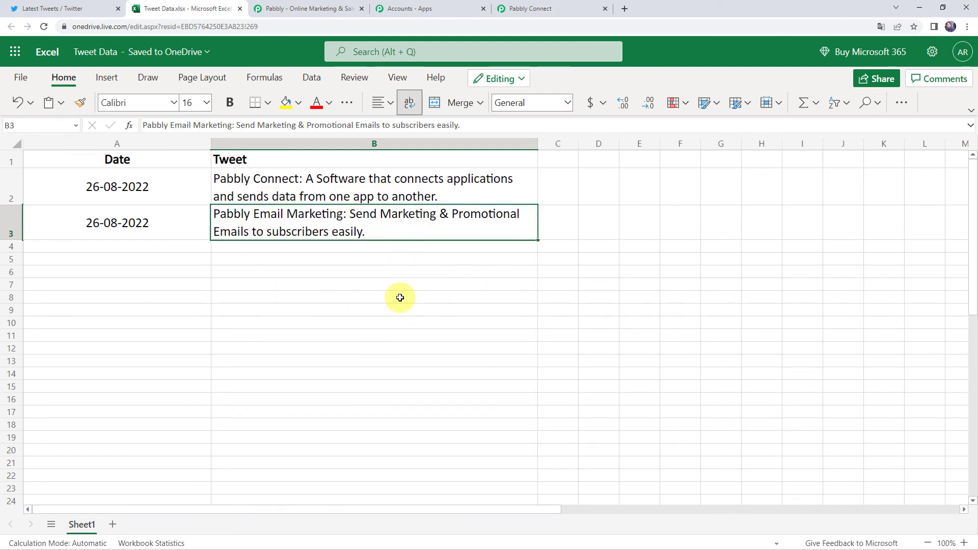
left_click(562, 7)
Collapse the Excel add-row and Twitter trigger cards into a compact overview.
scroll(176, 266, "up", 14)
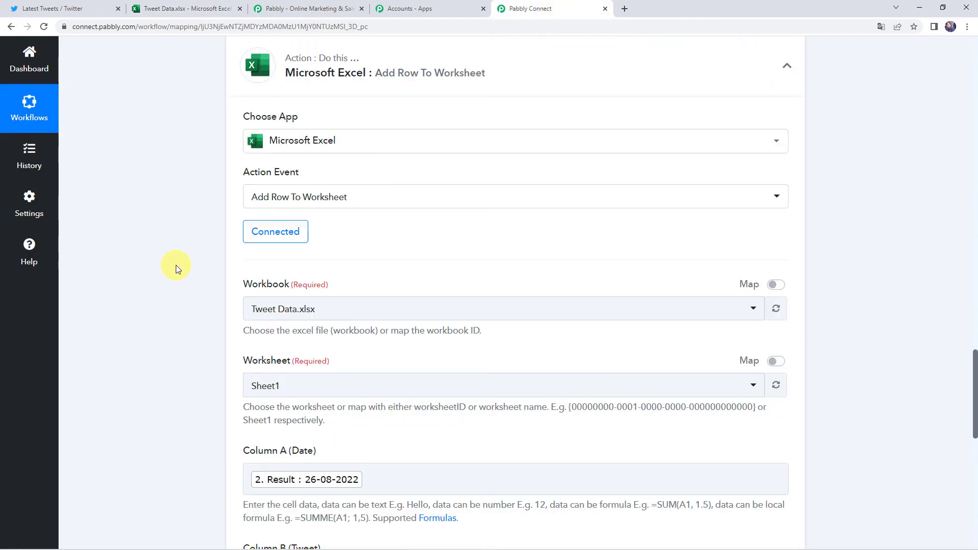
left_click(432, 252)
scroll(431, 250, "up", 10)
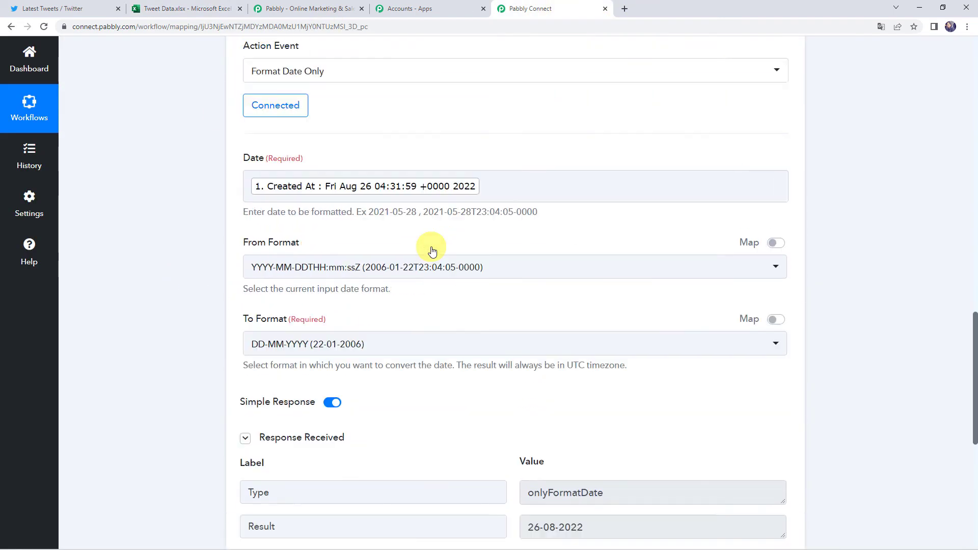
scroll(438, 474, "up", 8)
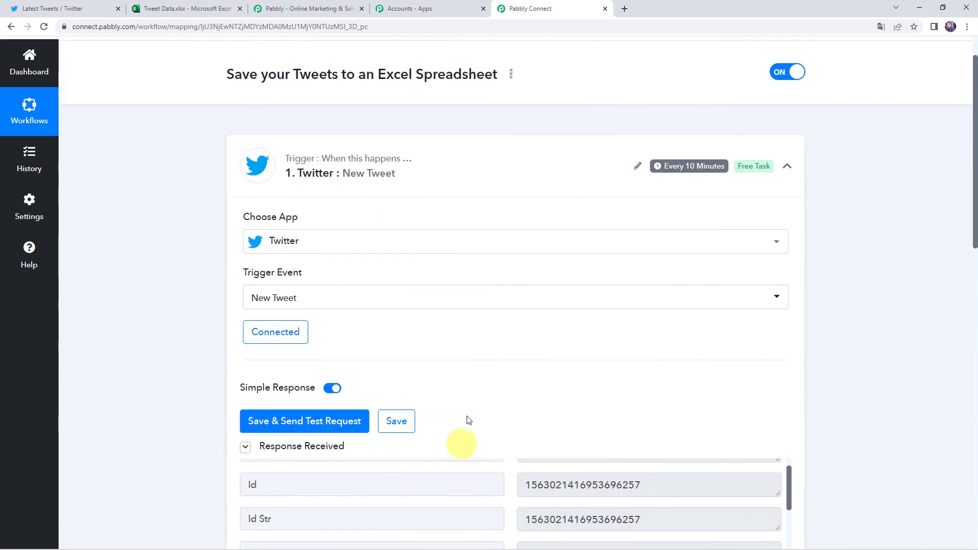
left_click(452, 223)
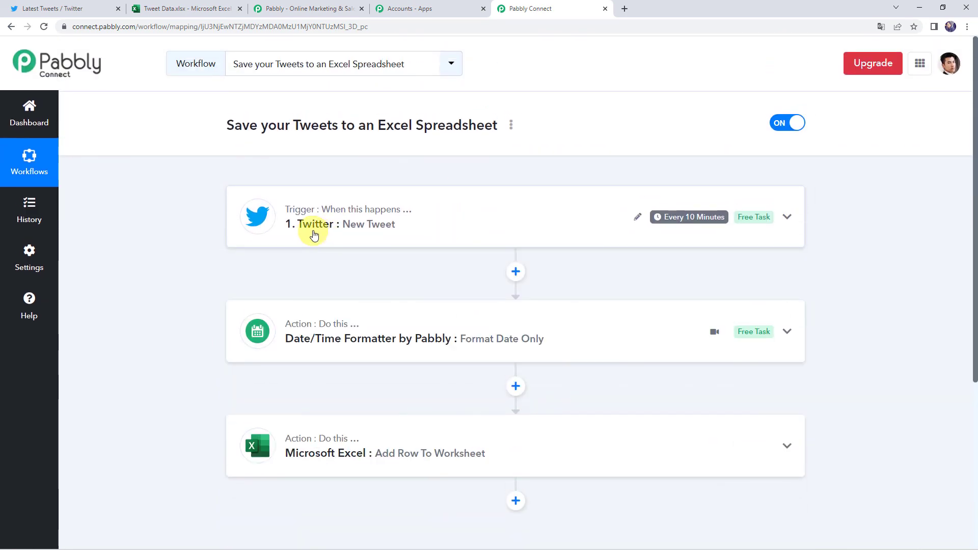